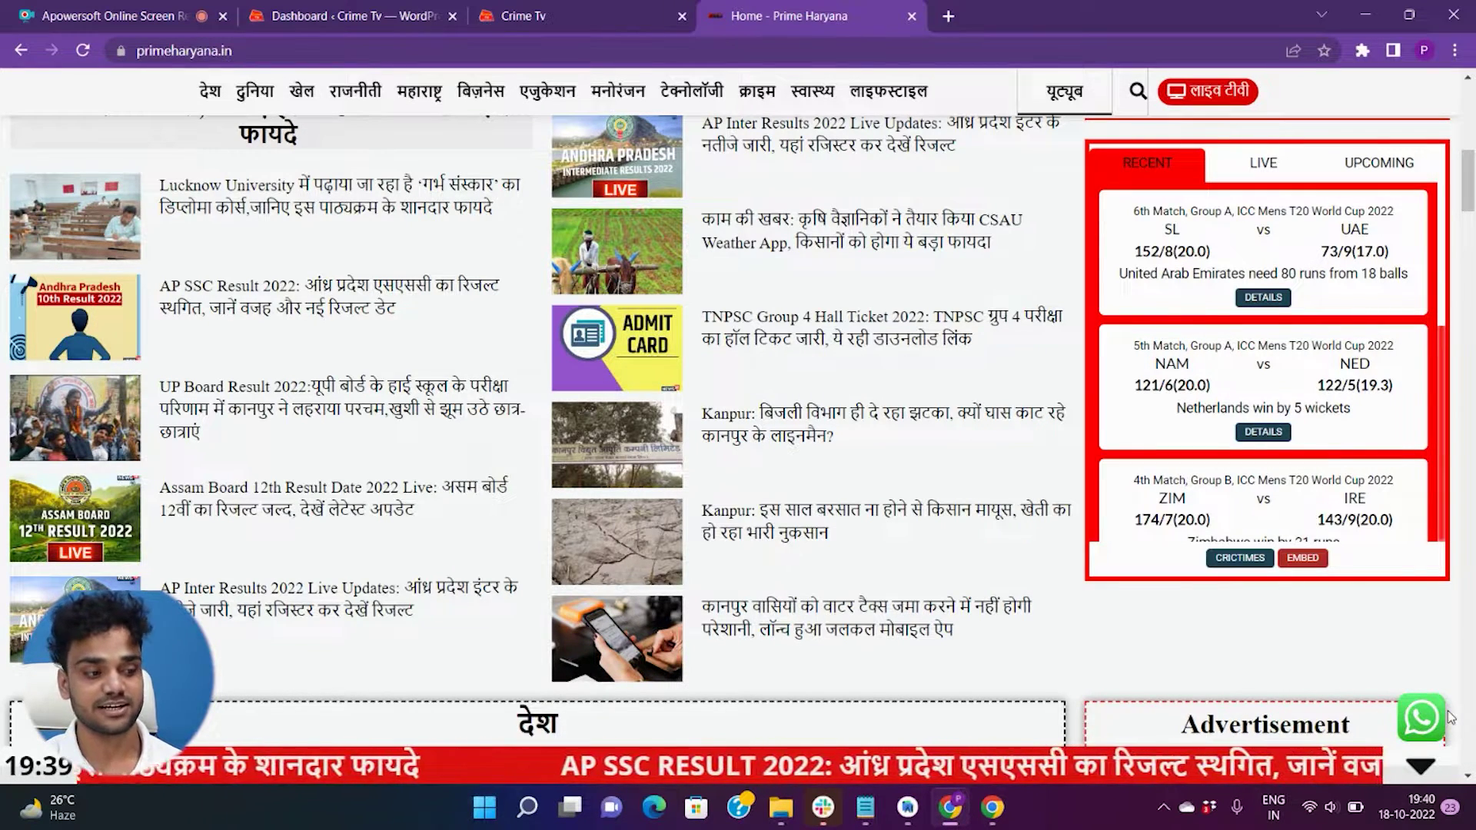
- Switch to the Crime Tv tab and scroll down through its homepage and back to the top
key(ctrl+shift+Tab)
scroll(1362, 485, down, 10)
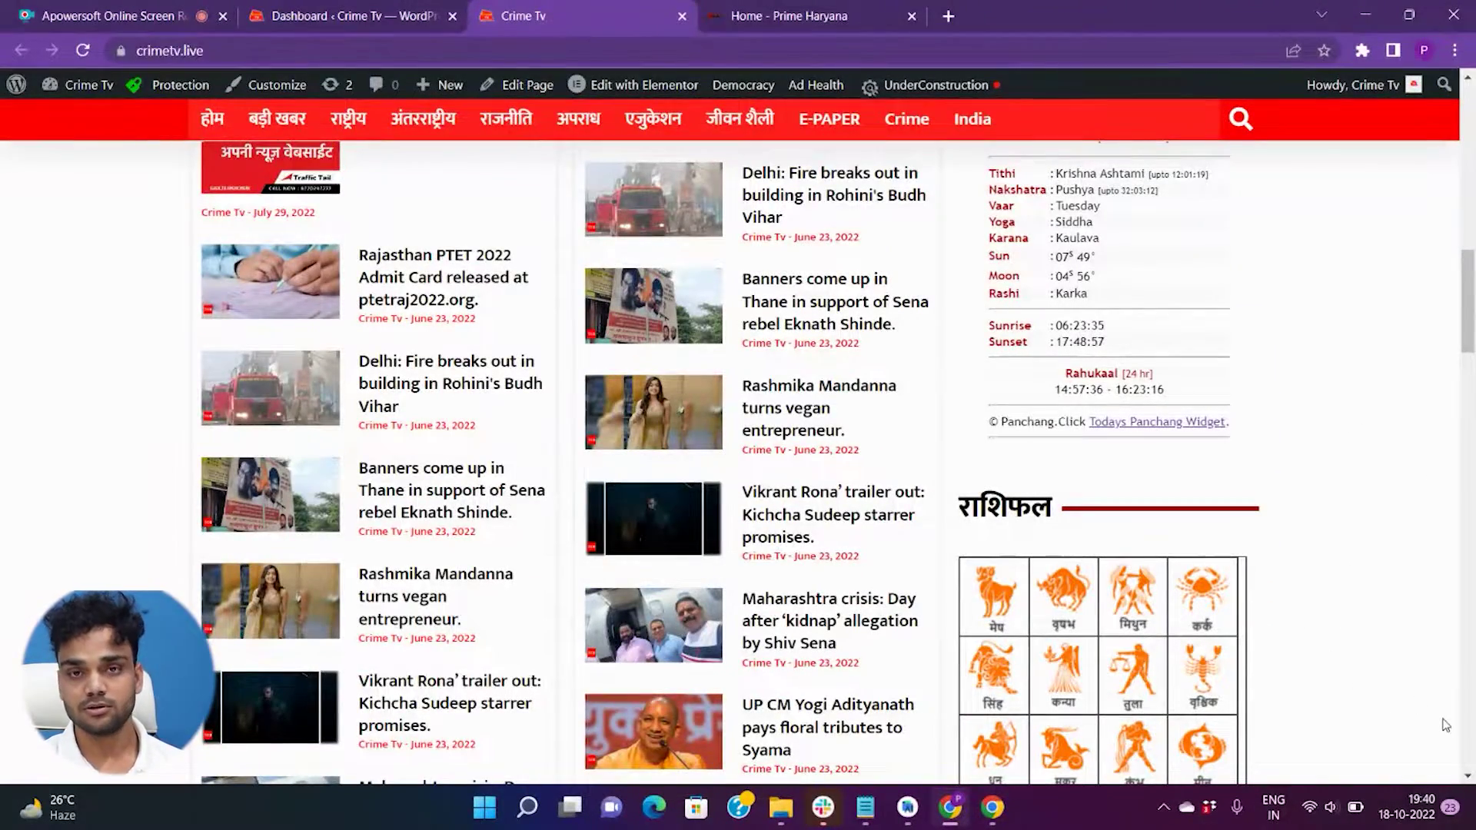
scroll(551, 171, up, 10)
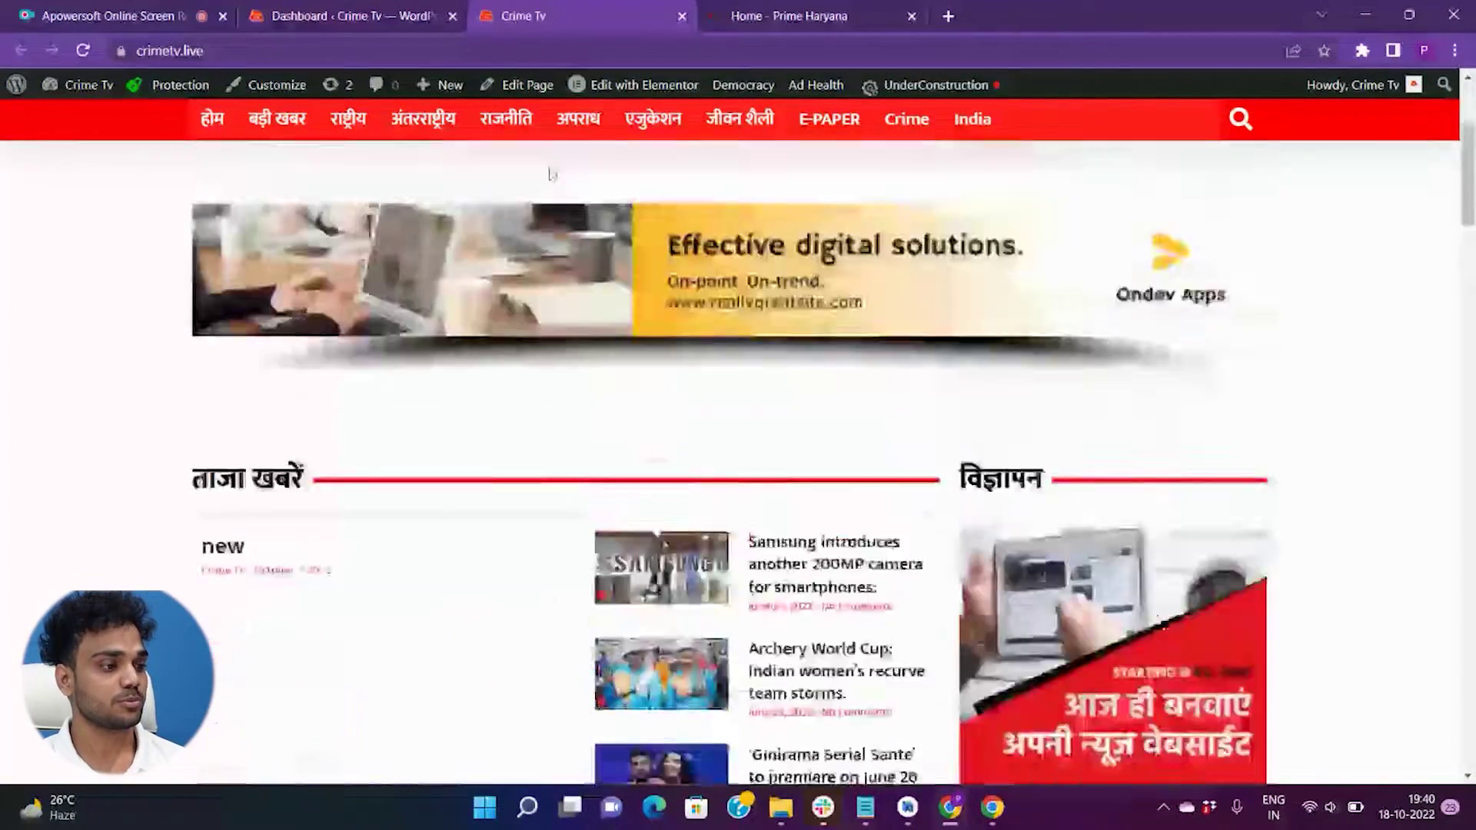
- From the dashboard's Add New Plugins page, search 'click to chat' and install HoliThemes' Click to Chat
click(345, 6)
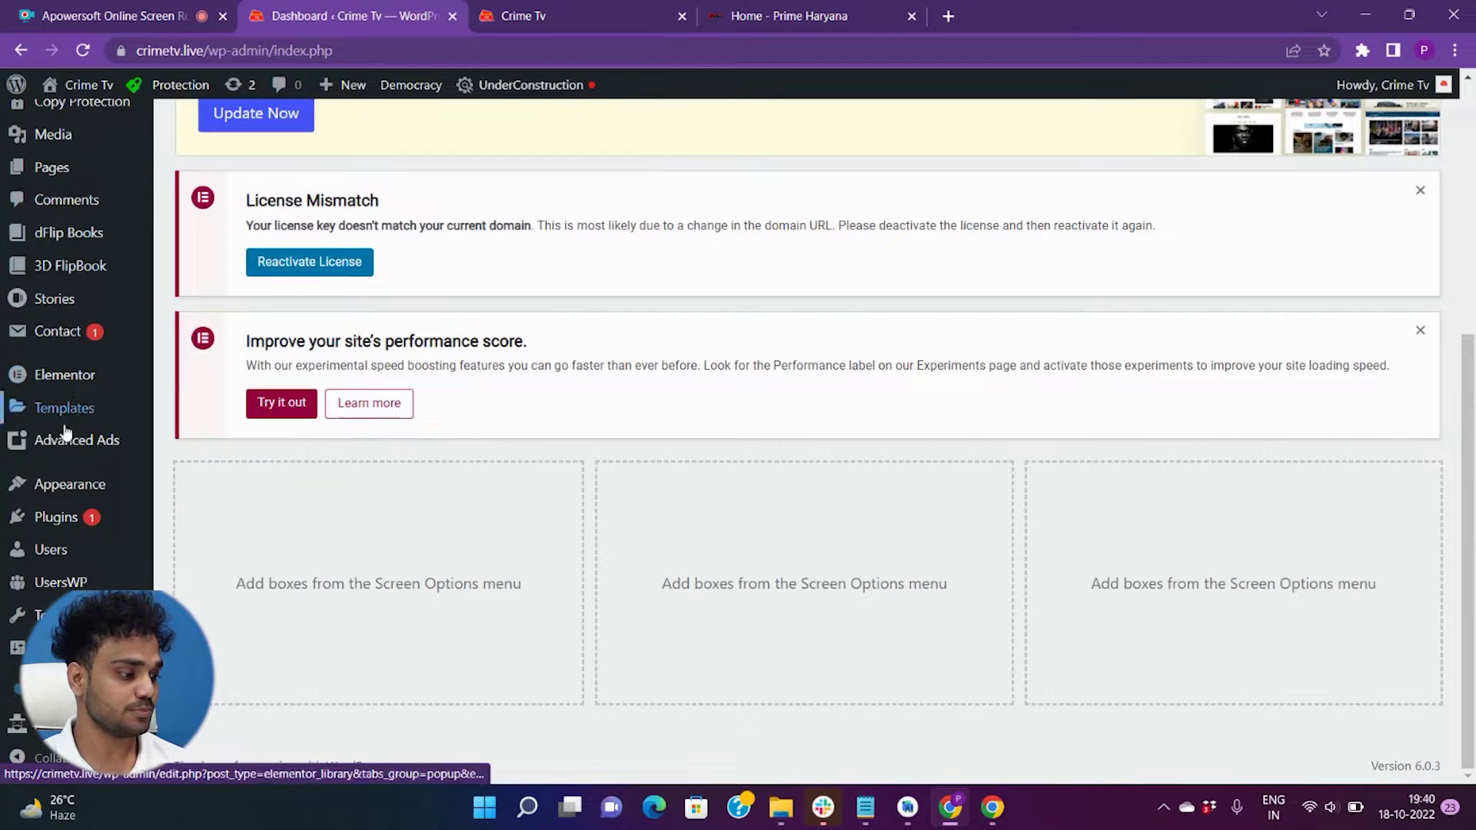
mouse_move(61, 523)
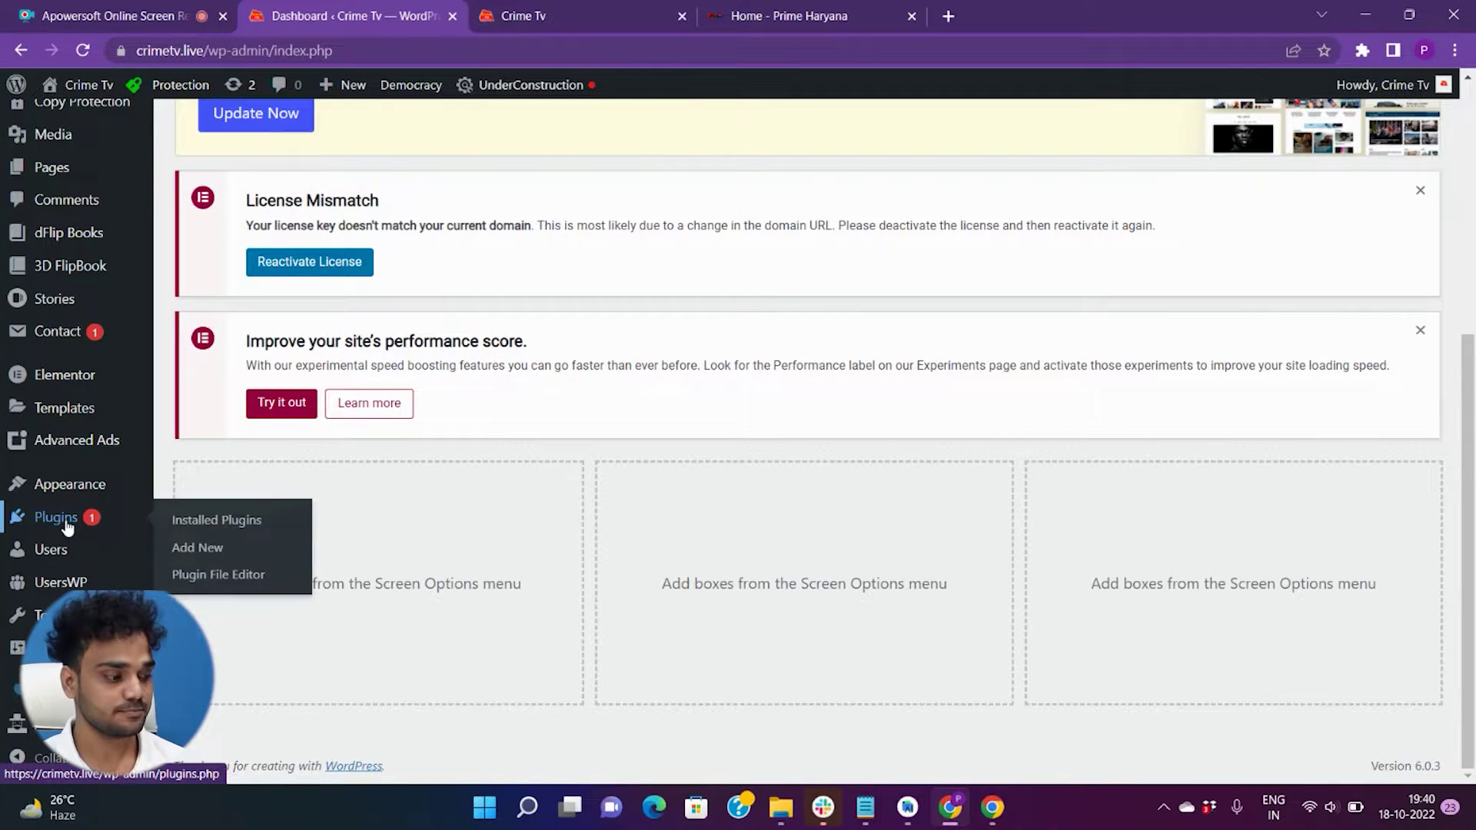
click(204, 551)
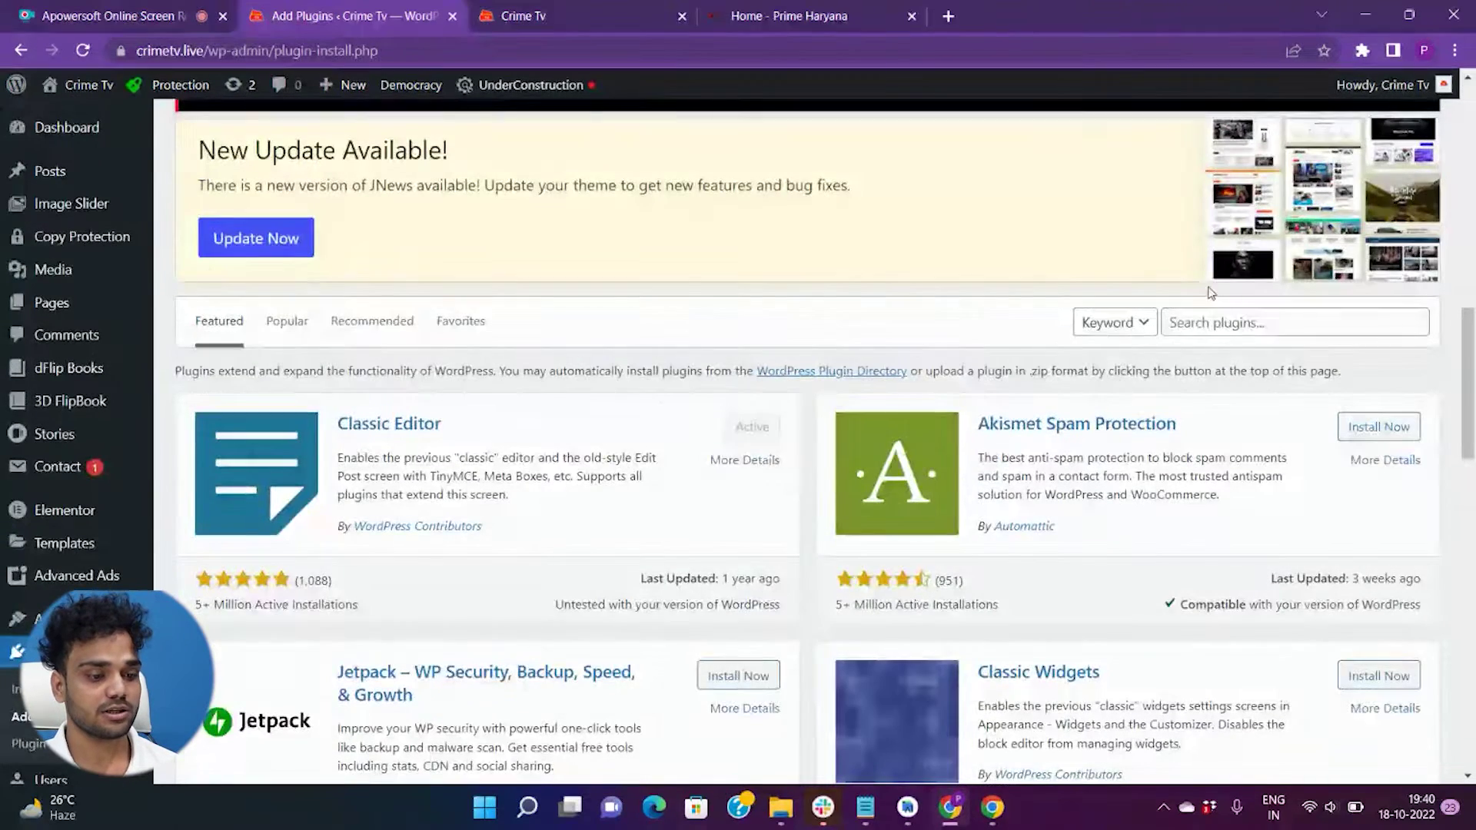
click(1221, 321)
text(click)
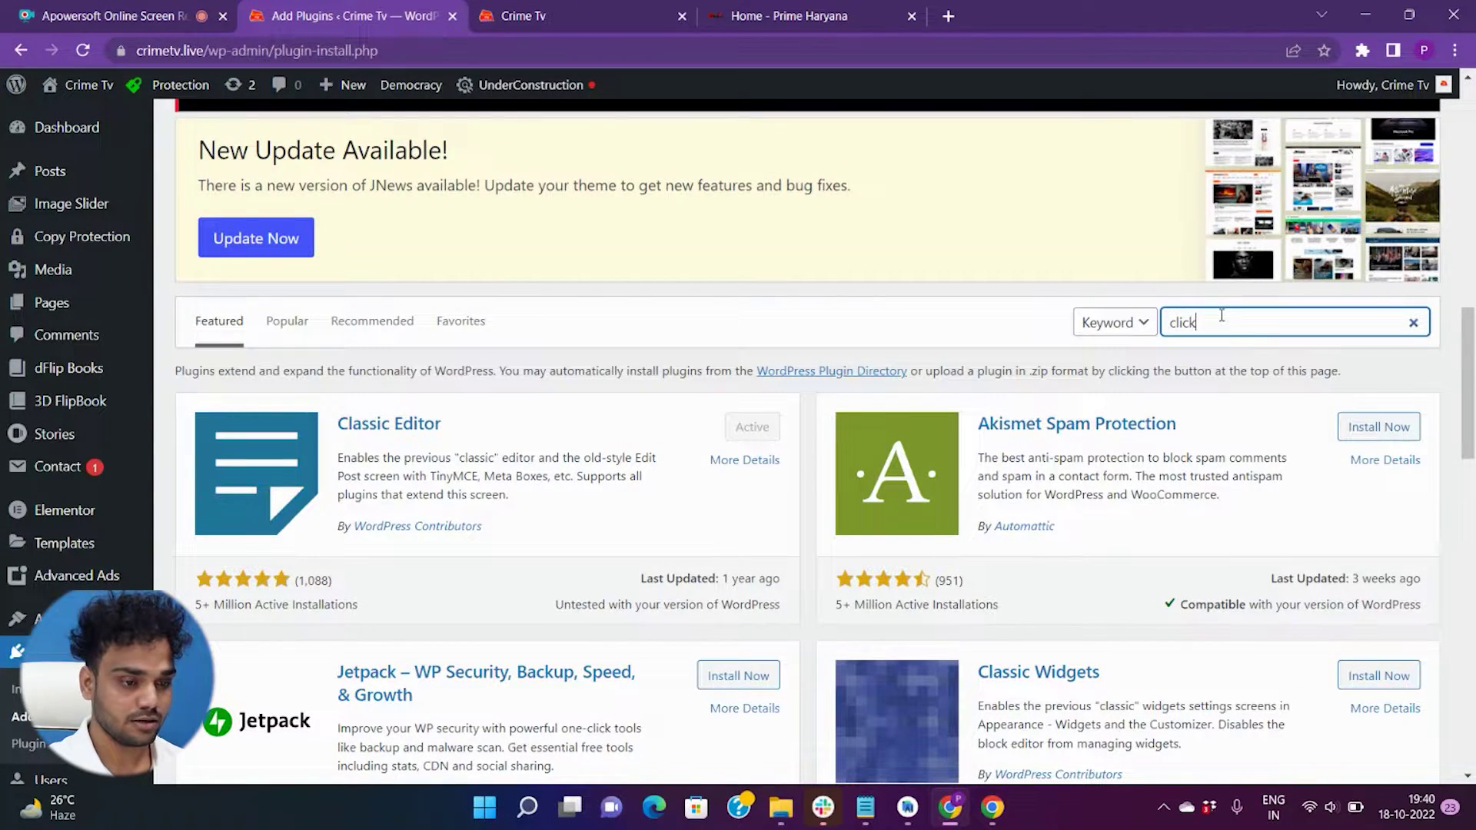
text( to chat)
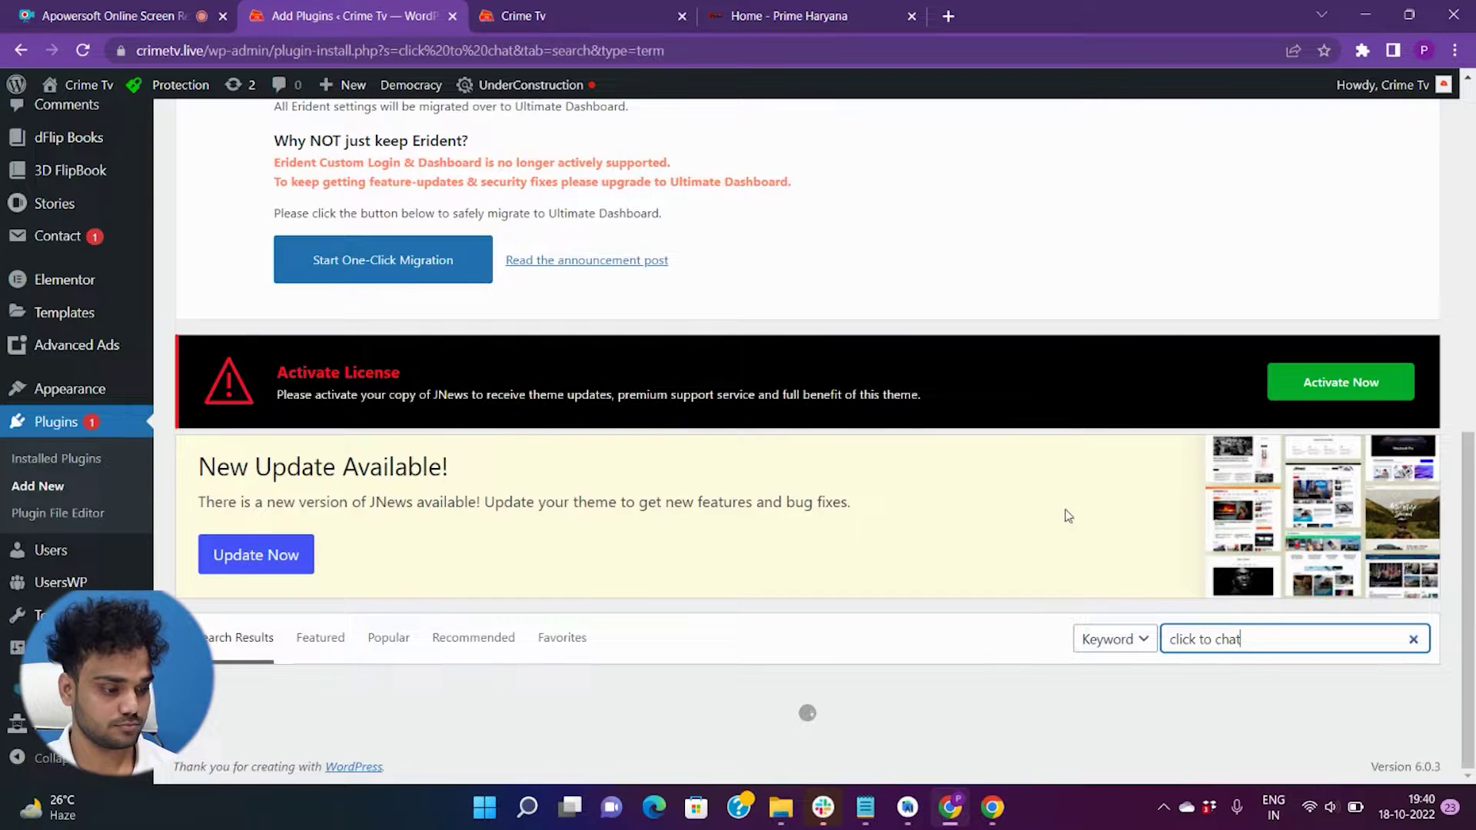
scroll(308, 240, down, 6)
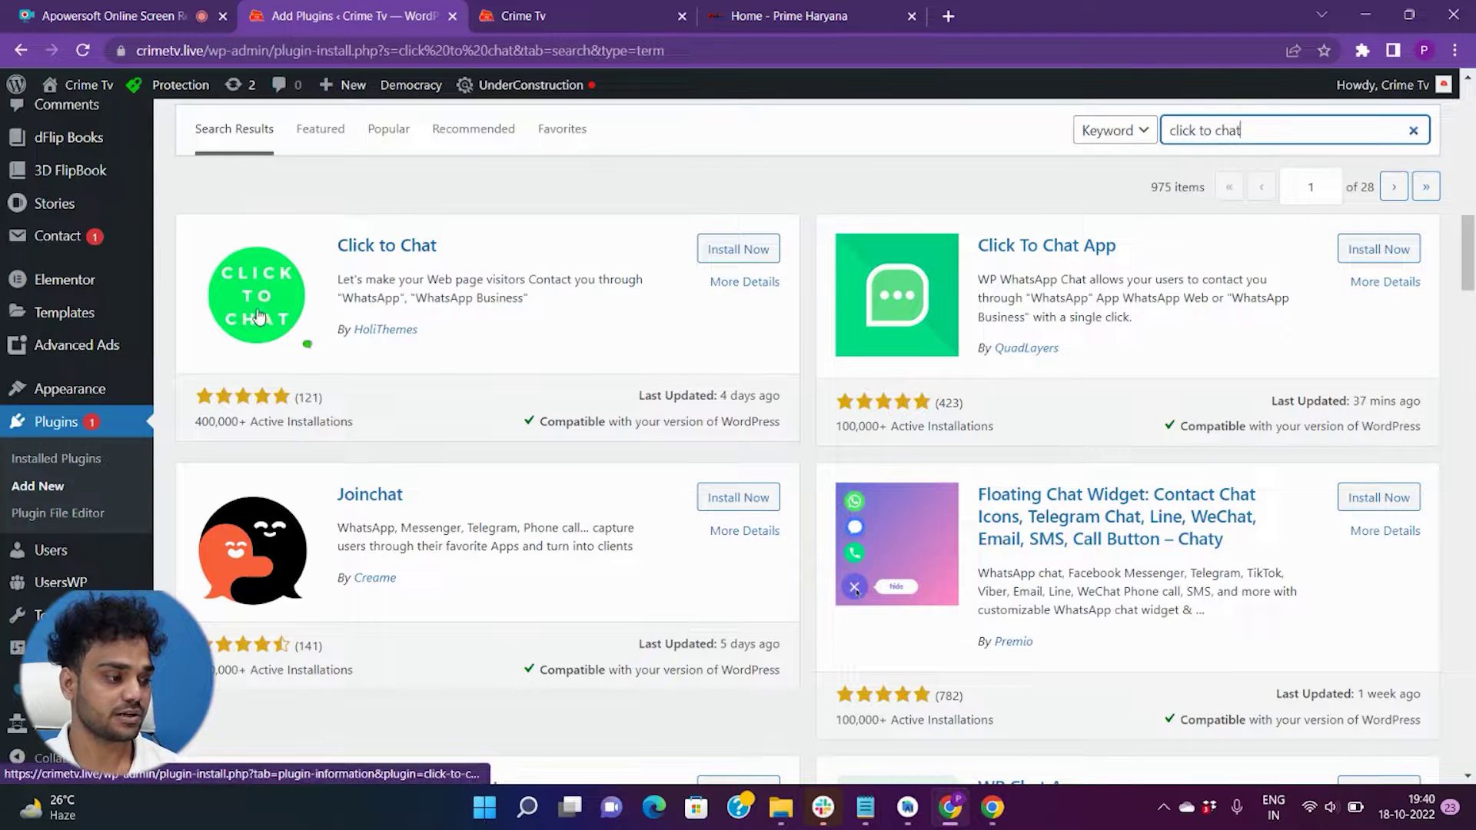
click(747, 247)
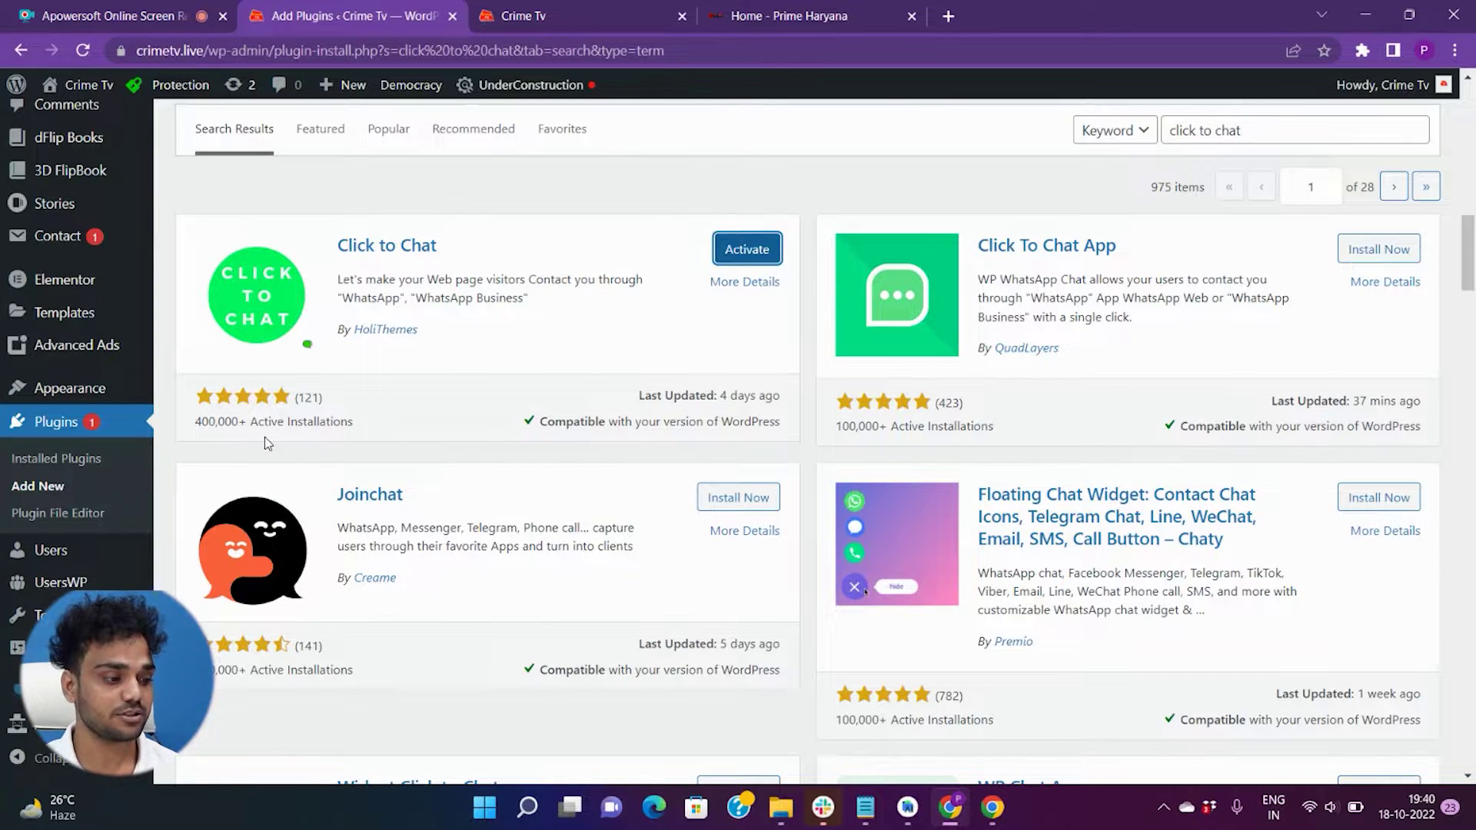
- Activate the newly installed Click to Chat plugin
click(743, 256)
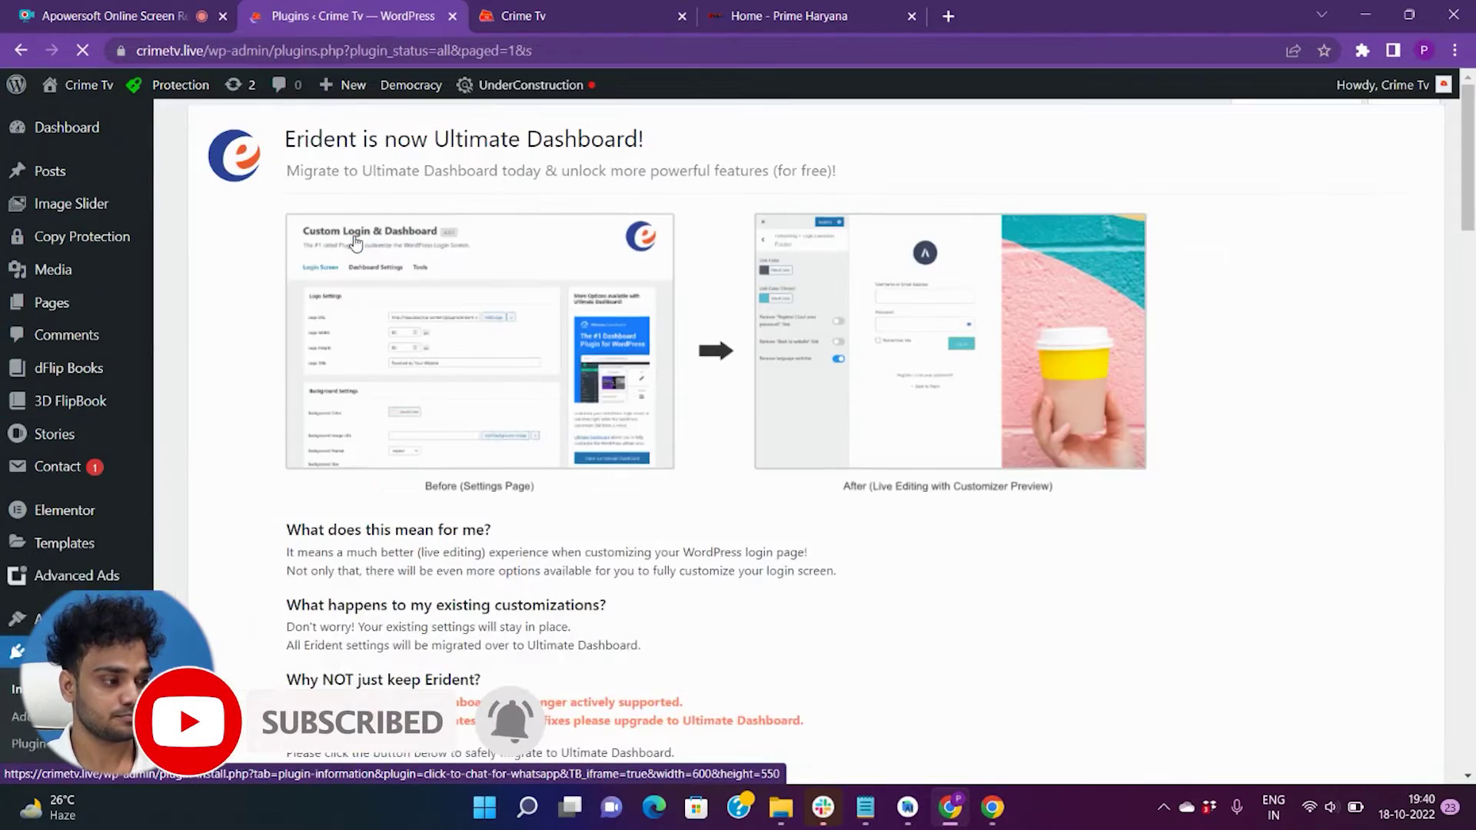
scroll(146, 464, down, 10)
scroll(323, 435, down, 8)
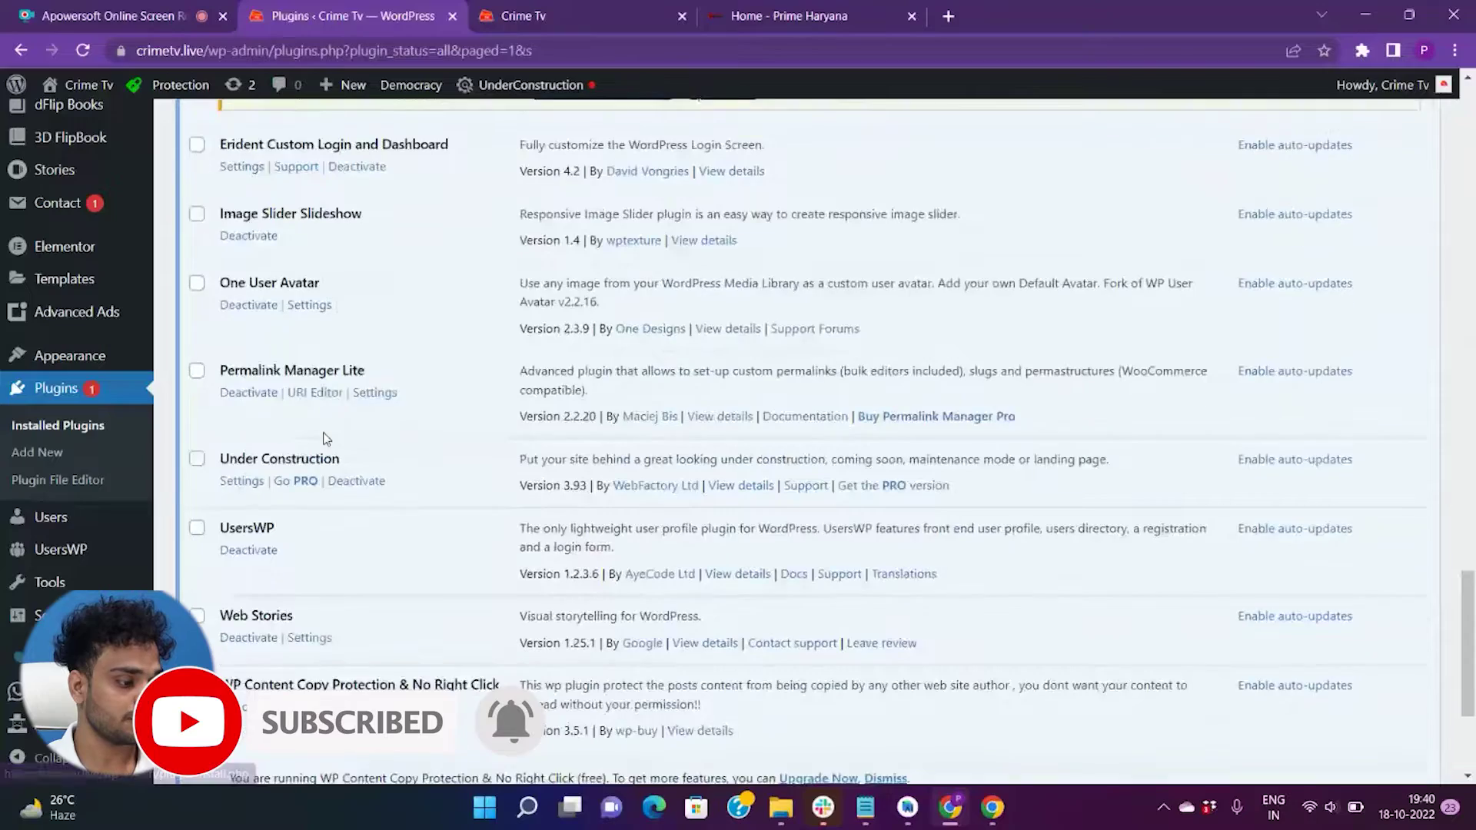
scroll(324, 430, up, 20)
scroll(326, 428, down, 5)
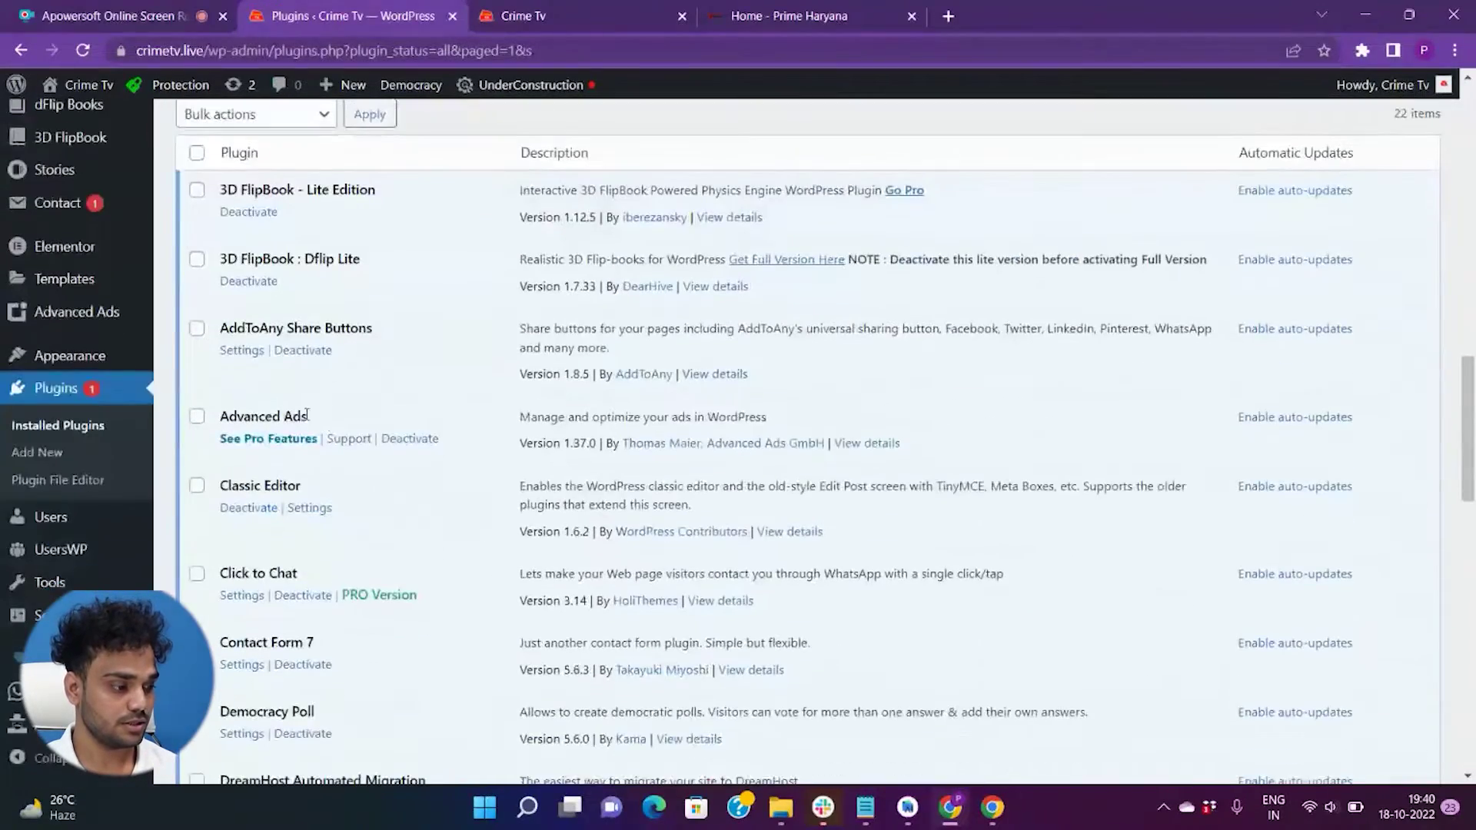
- Open Click to Chat's Settings link from the Installed Plugins list
drag(211, 478, 311, 472)
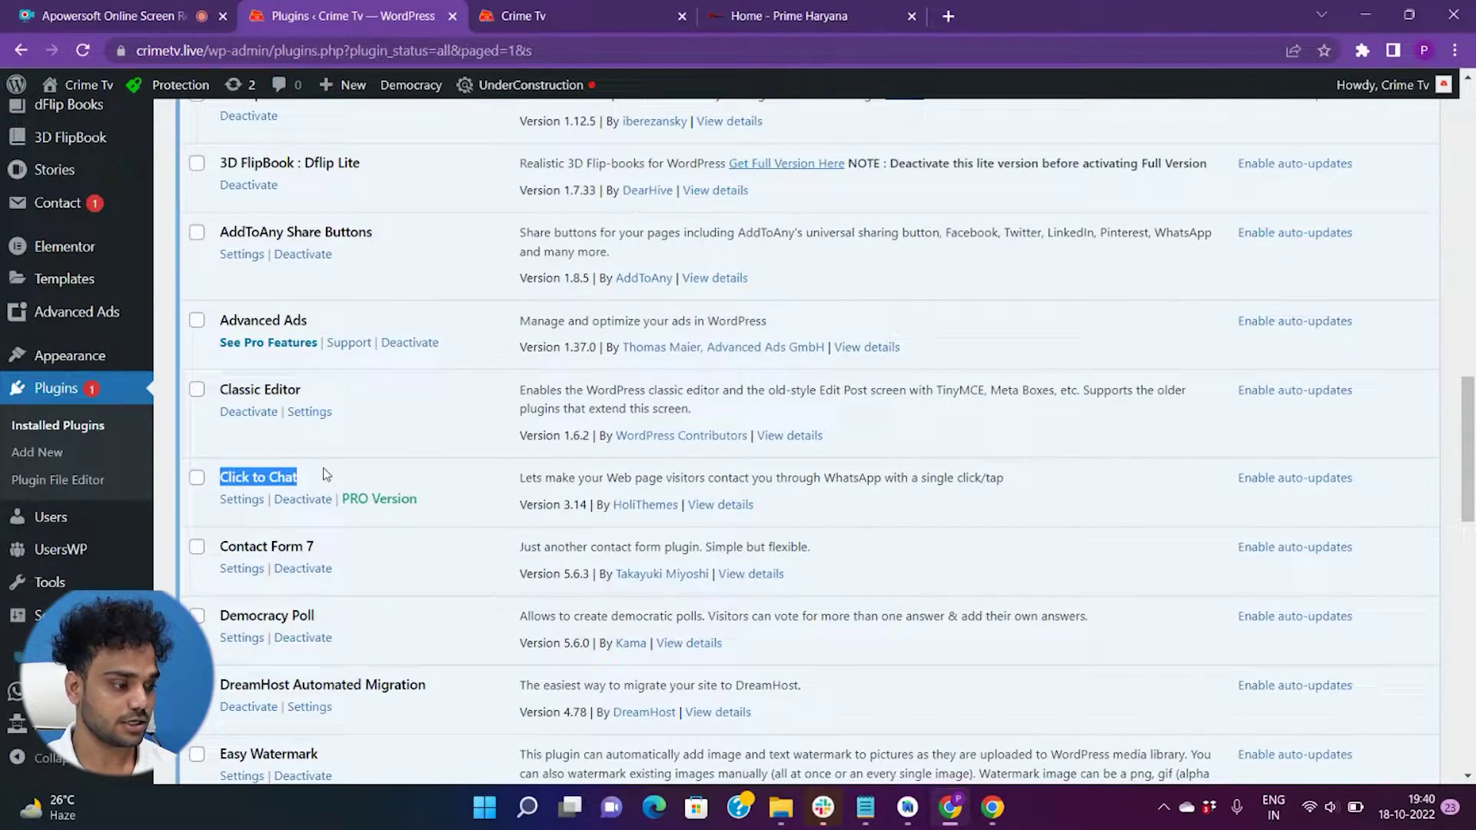
scroll(311, 470, down, 1)
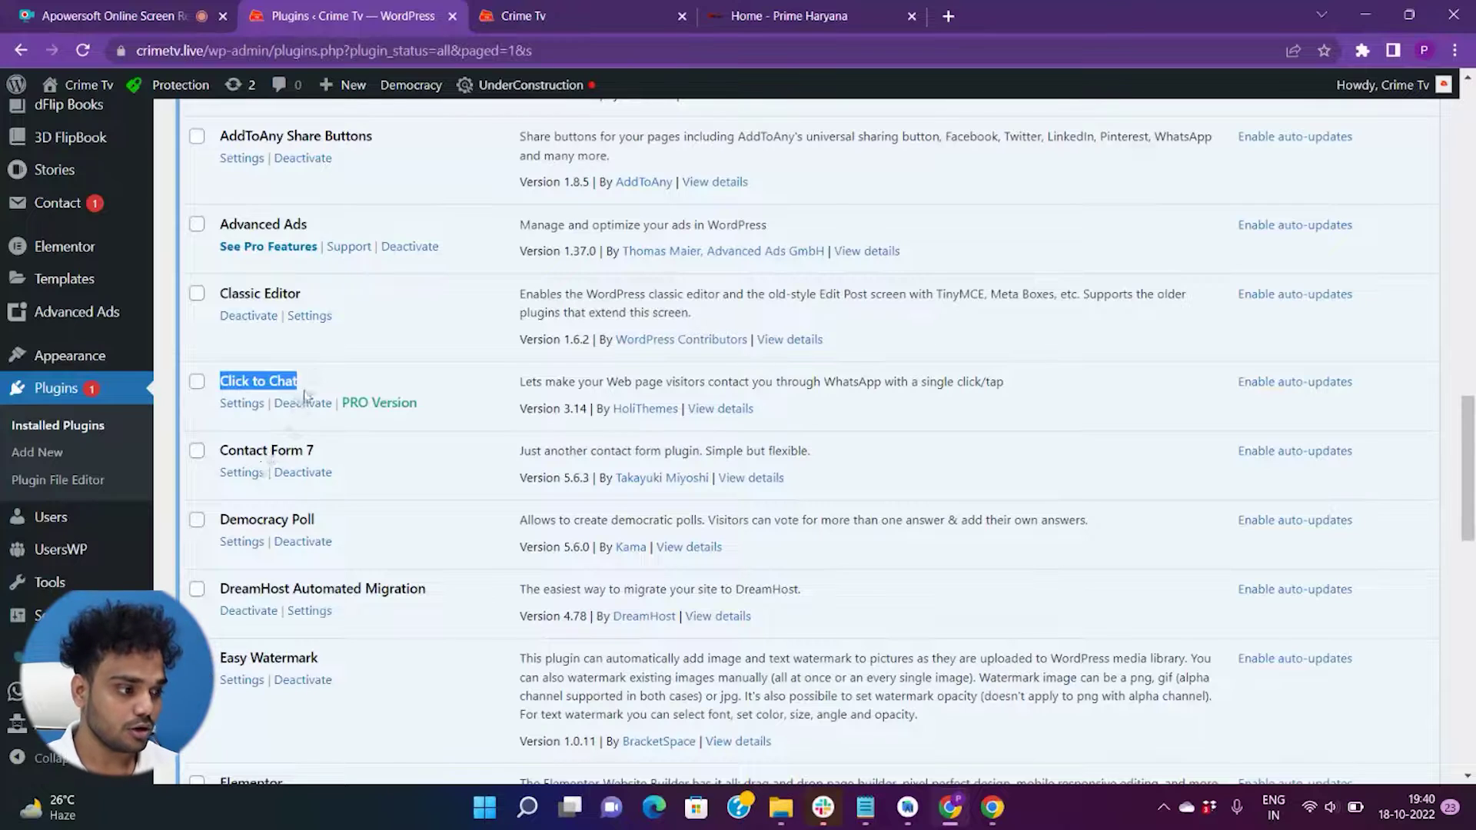
click(306, 393)
click(240, 405)
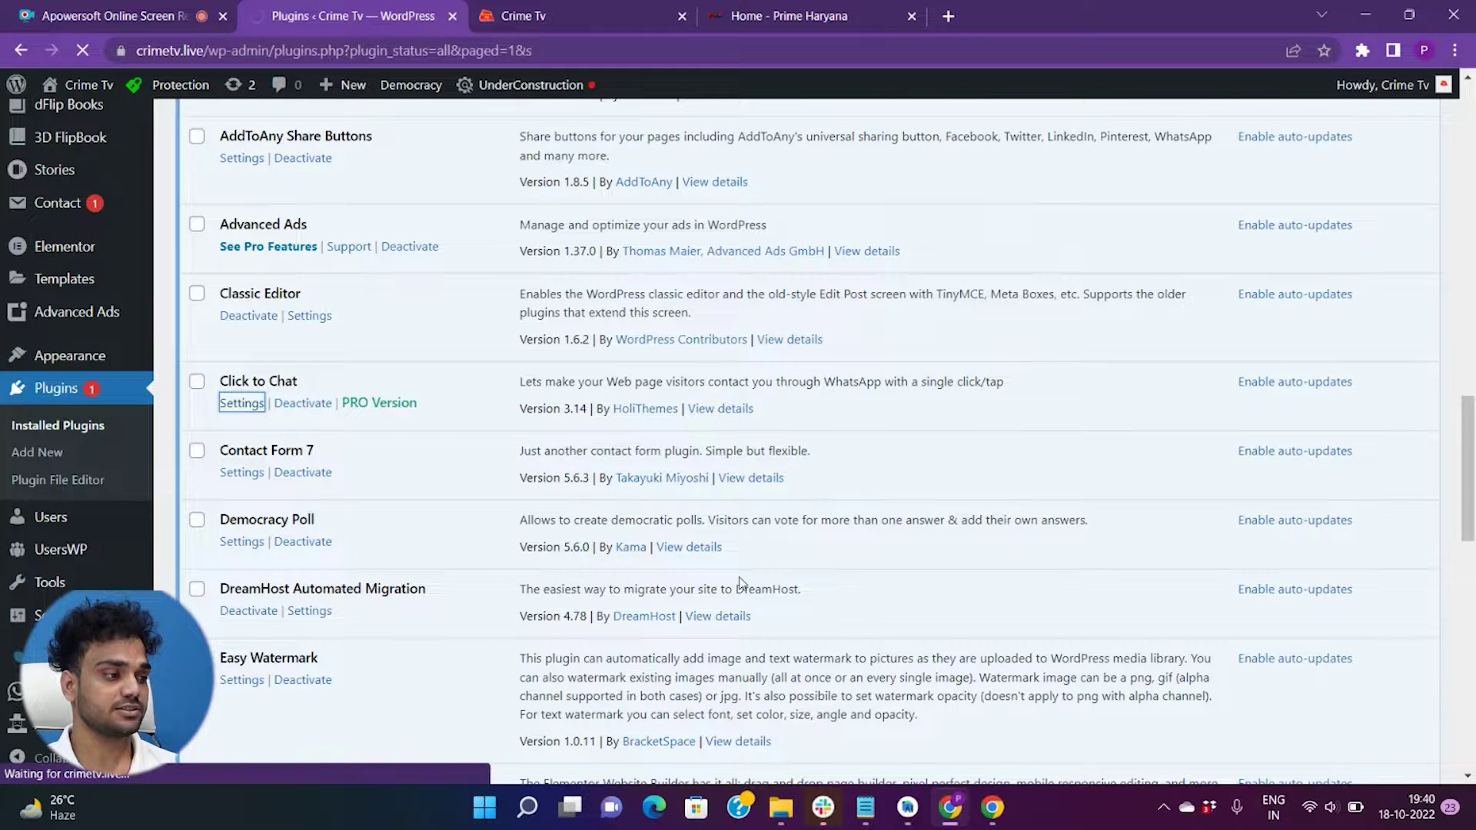
scroll(847, 606, down, 10)
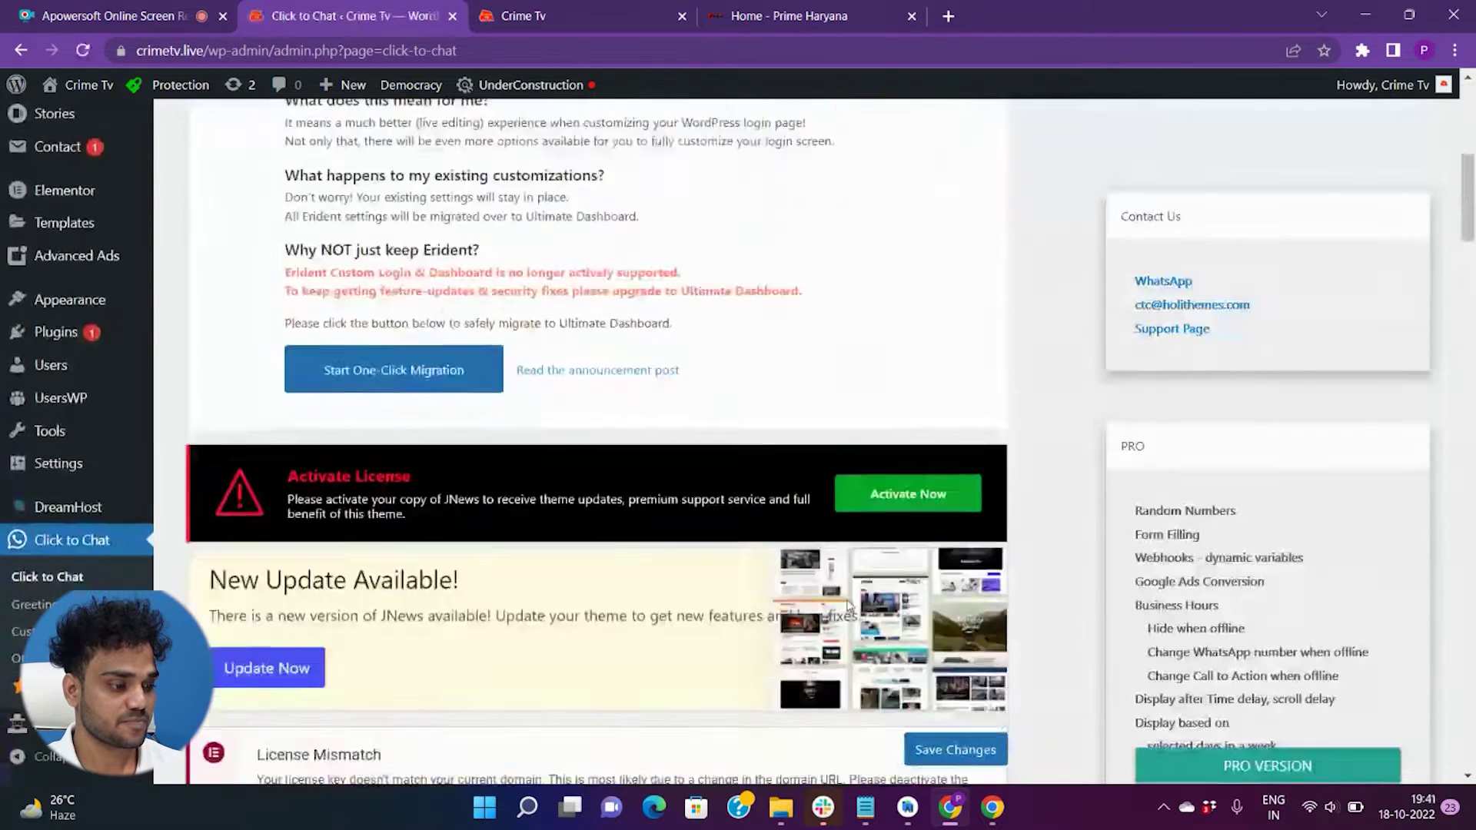
- Replace the WhatsApp Number field's old value with the new +91 mobile number
scroll(846, 597, down, 2)
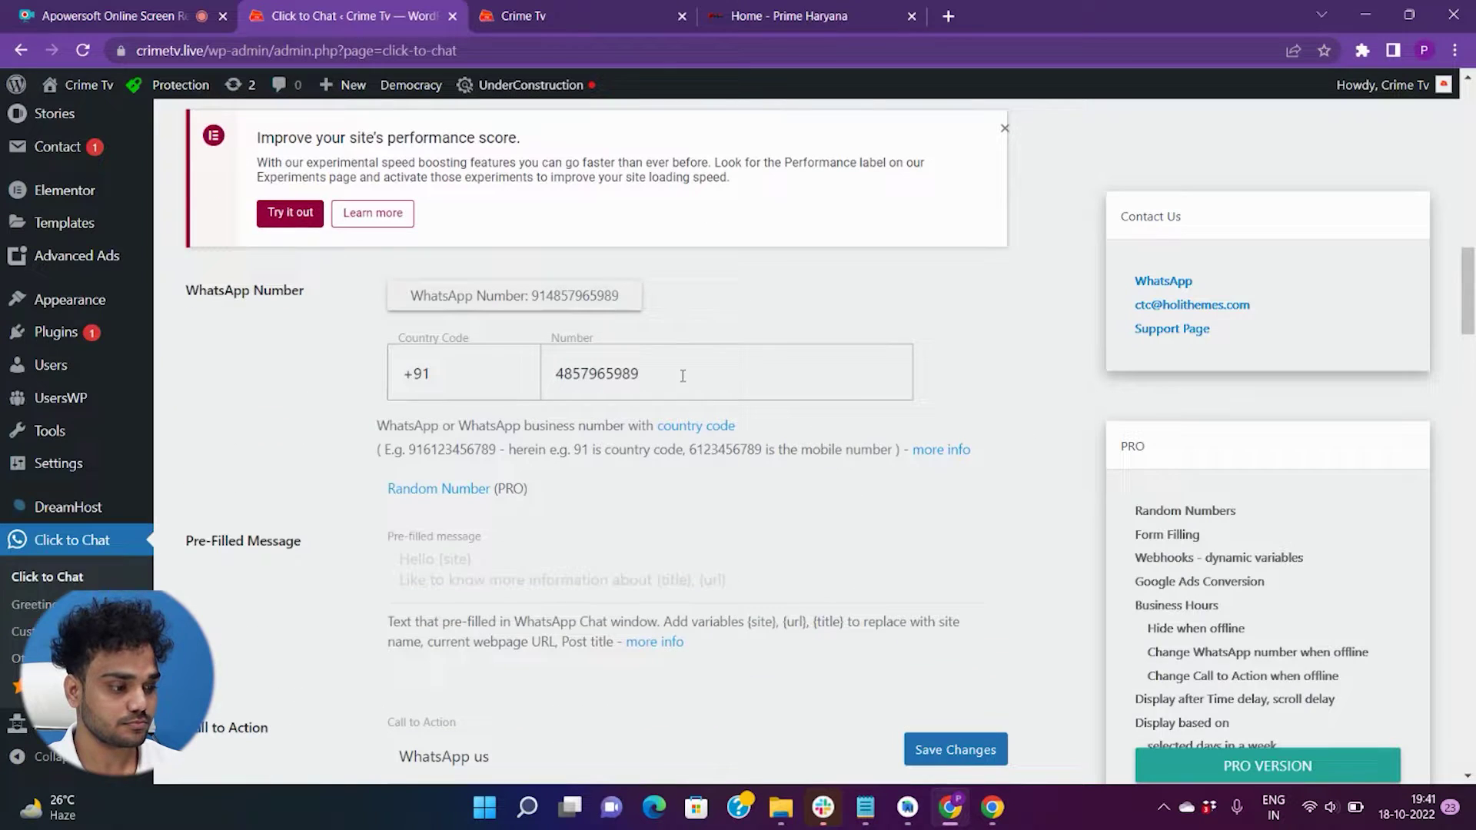
drag(683, 375, 557, 374)
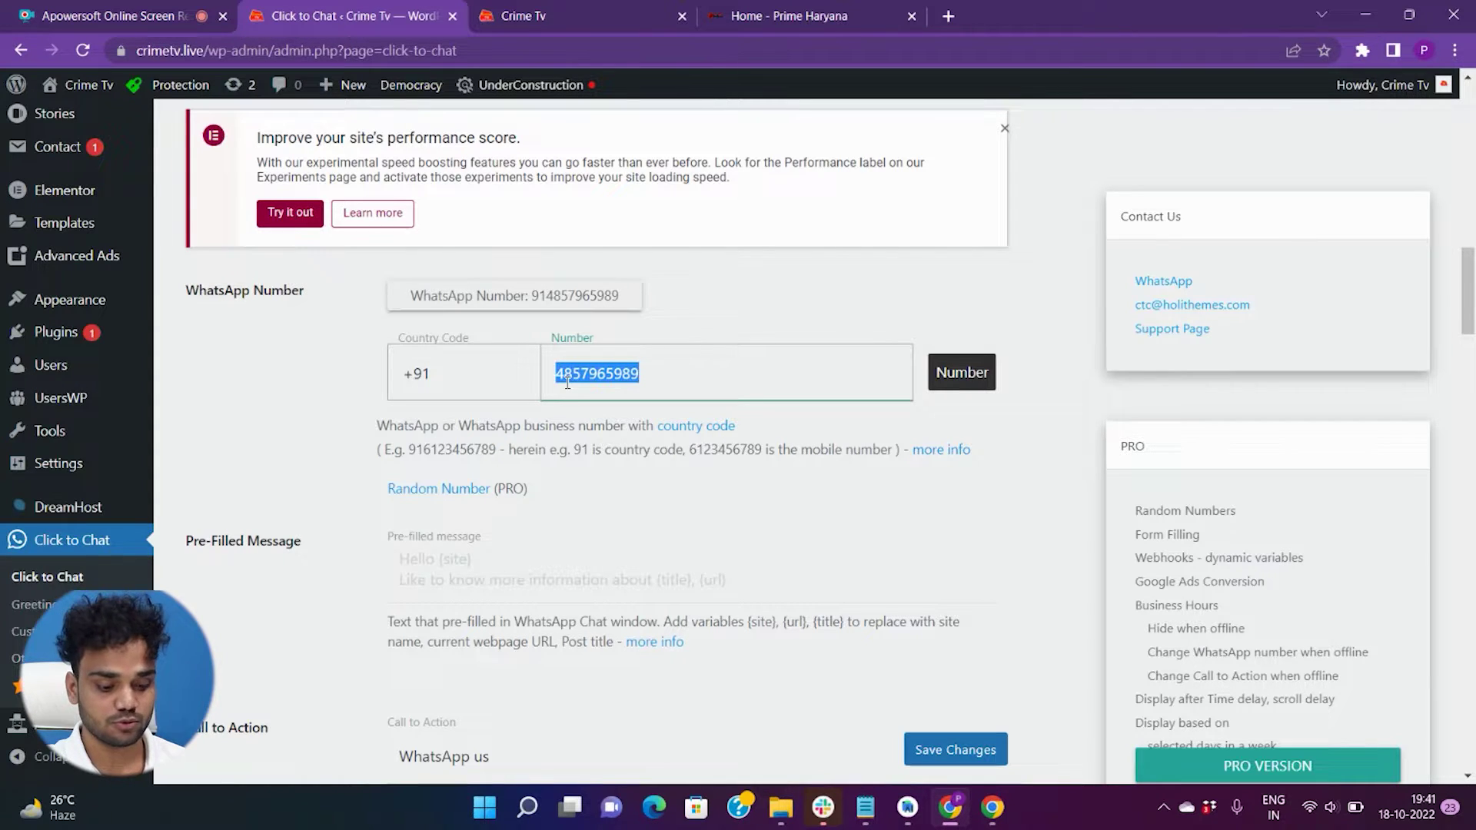
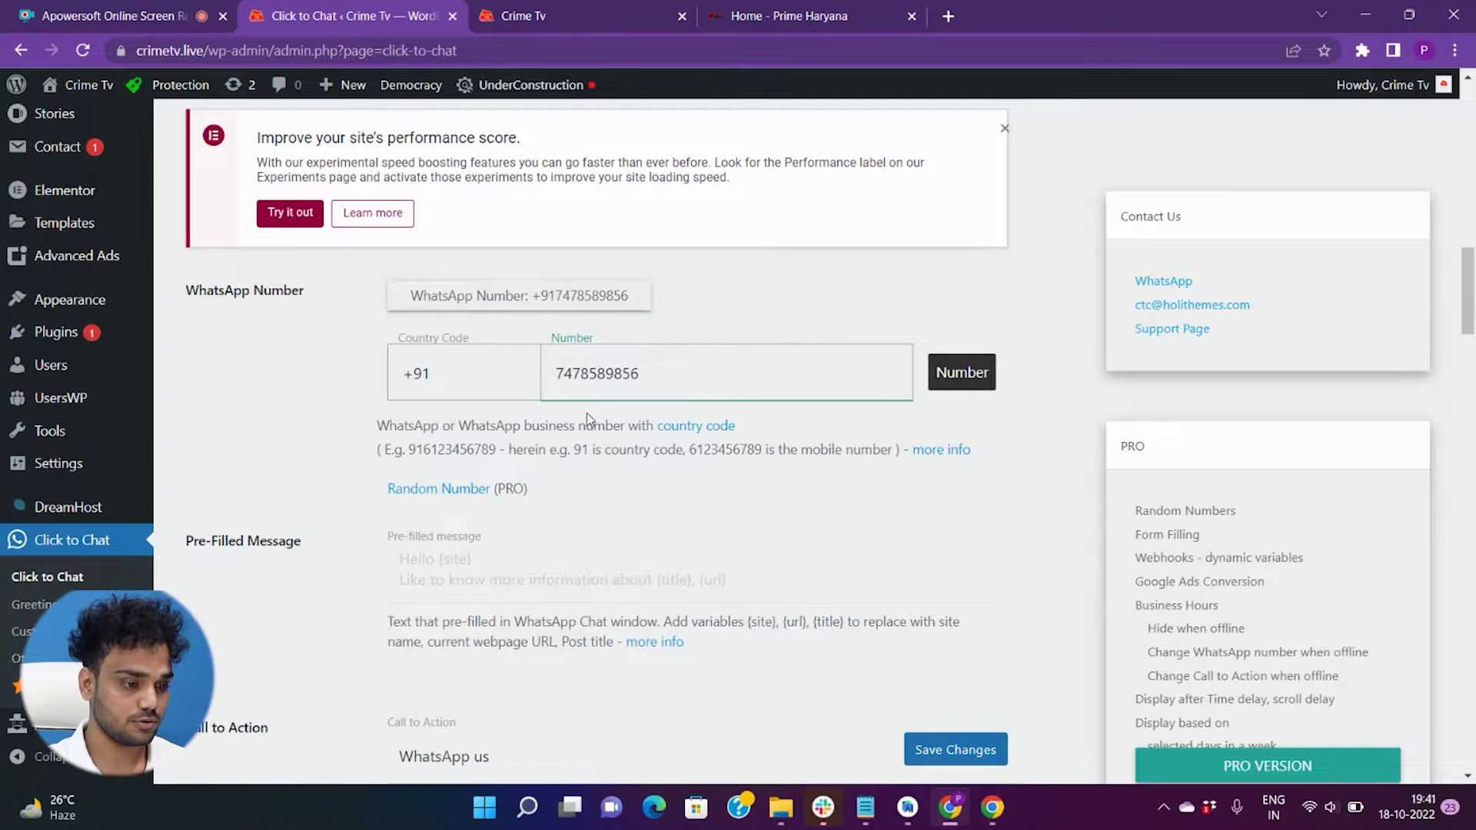
scroll(587, 413, down, 3)
scroll(593, 427, up, 2)
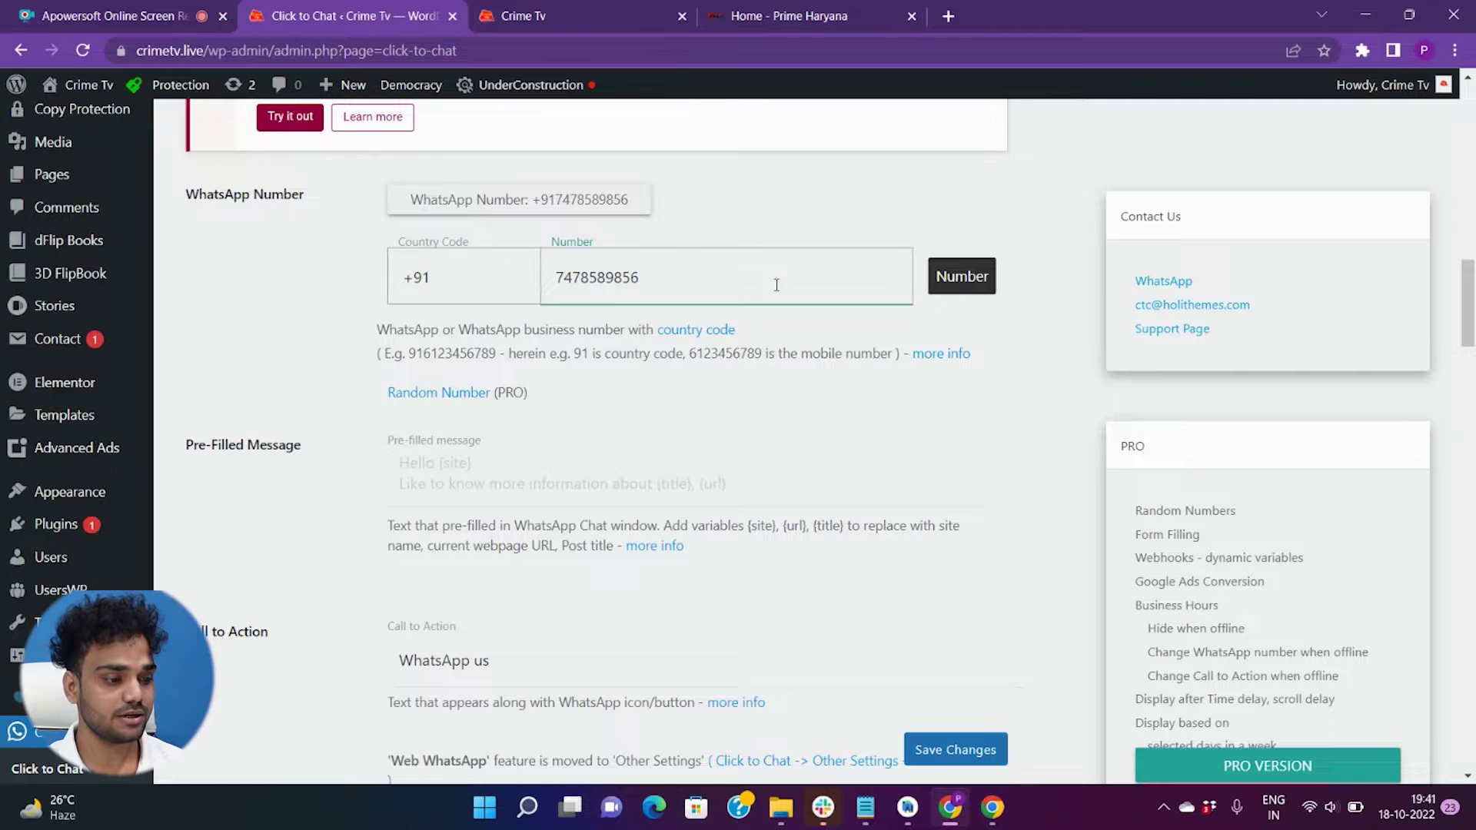
scroll(466, 344, down, 2)
click(496, 292)
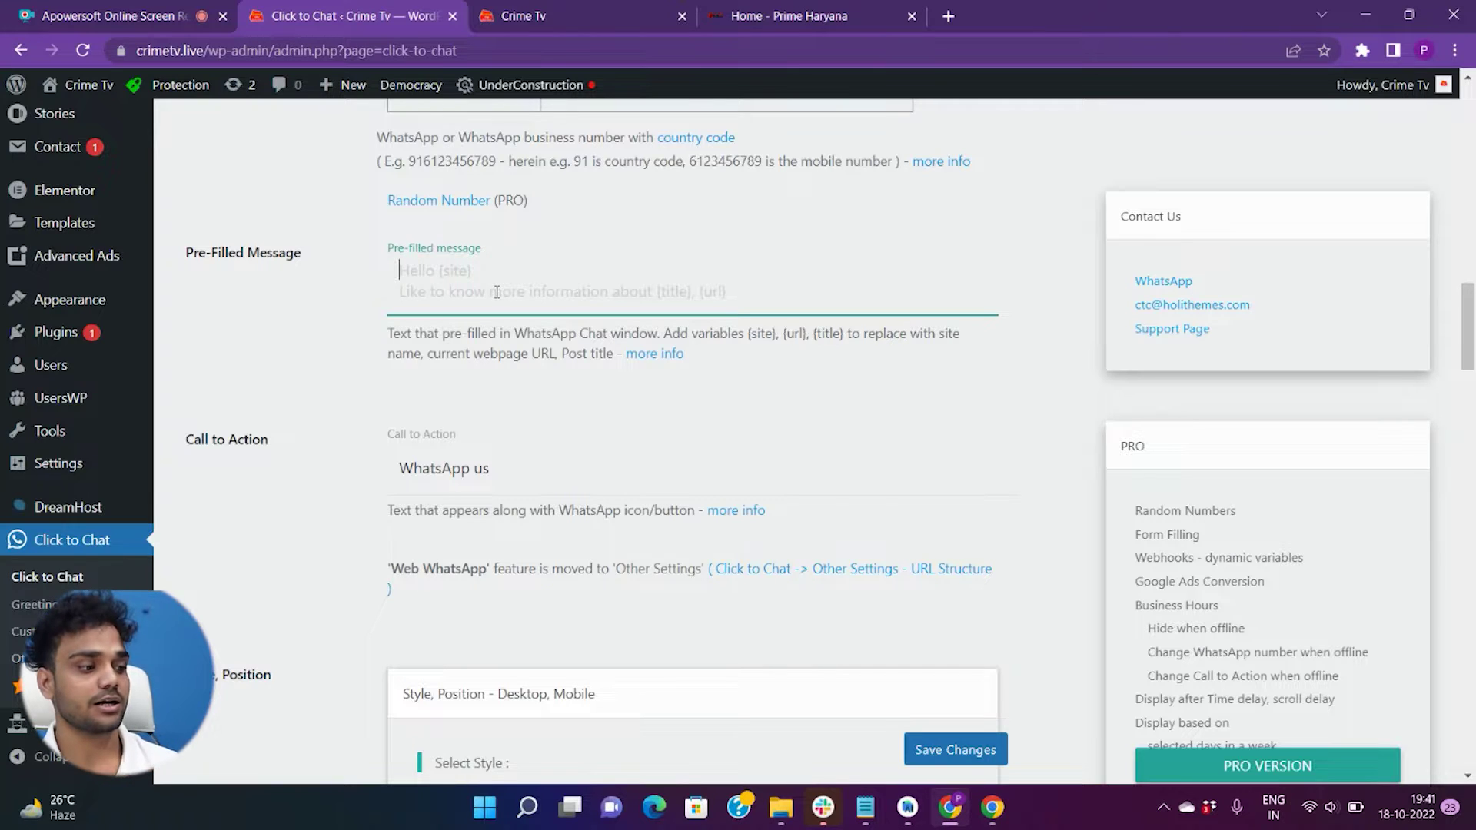
scroll(508, 308, down, 3)
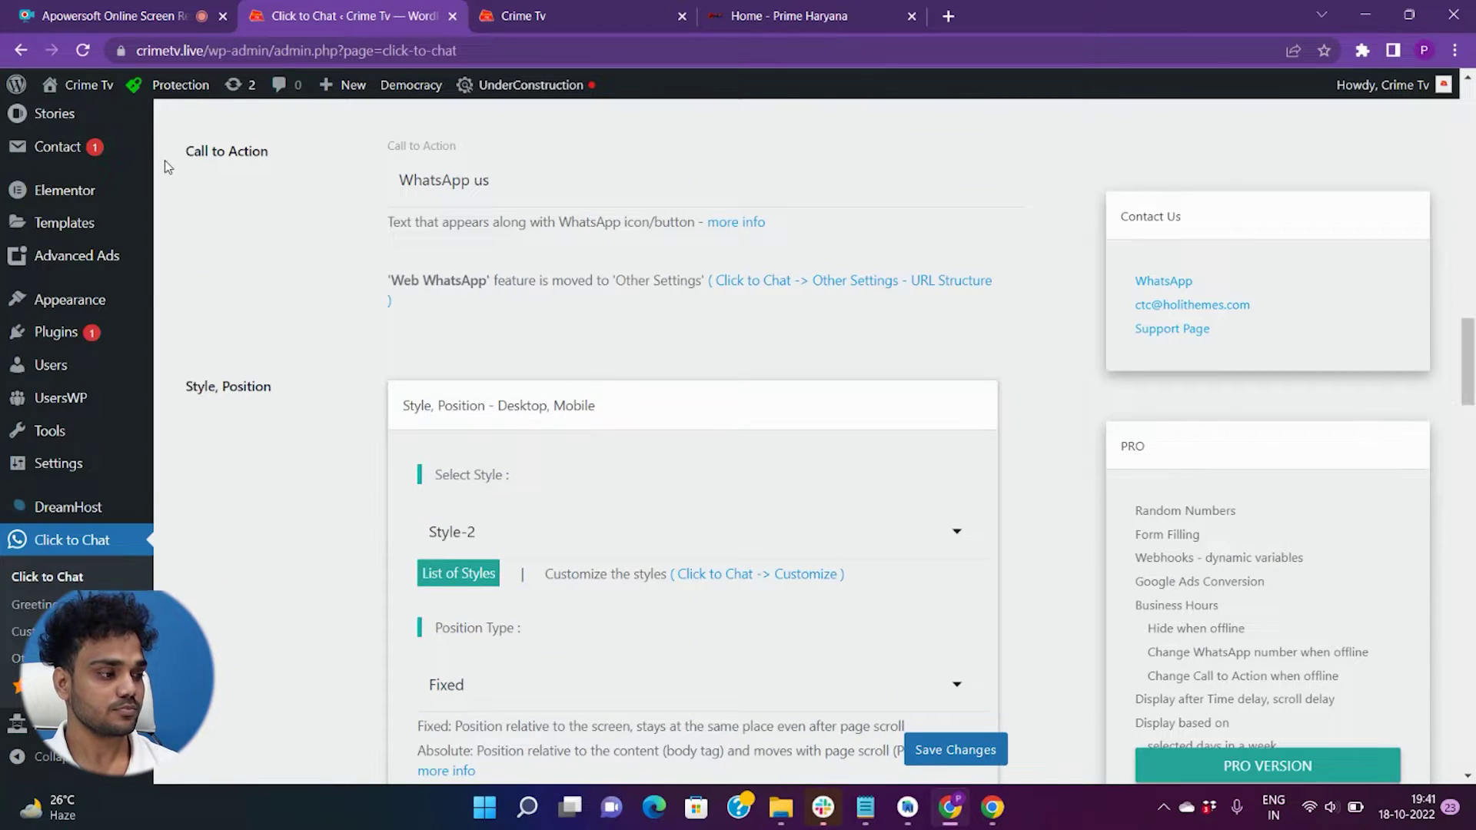
drag(169, 160, 299, 163)
click(428, 186)
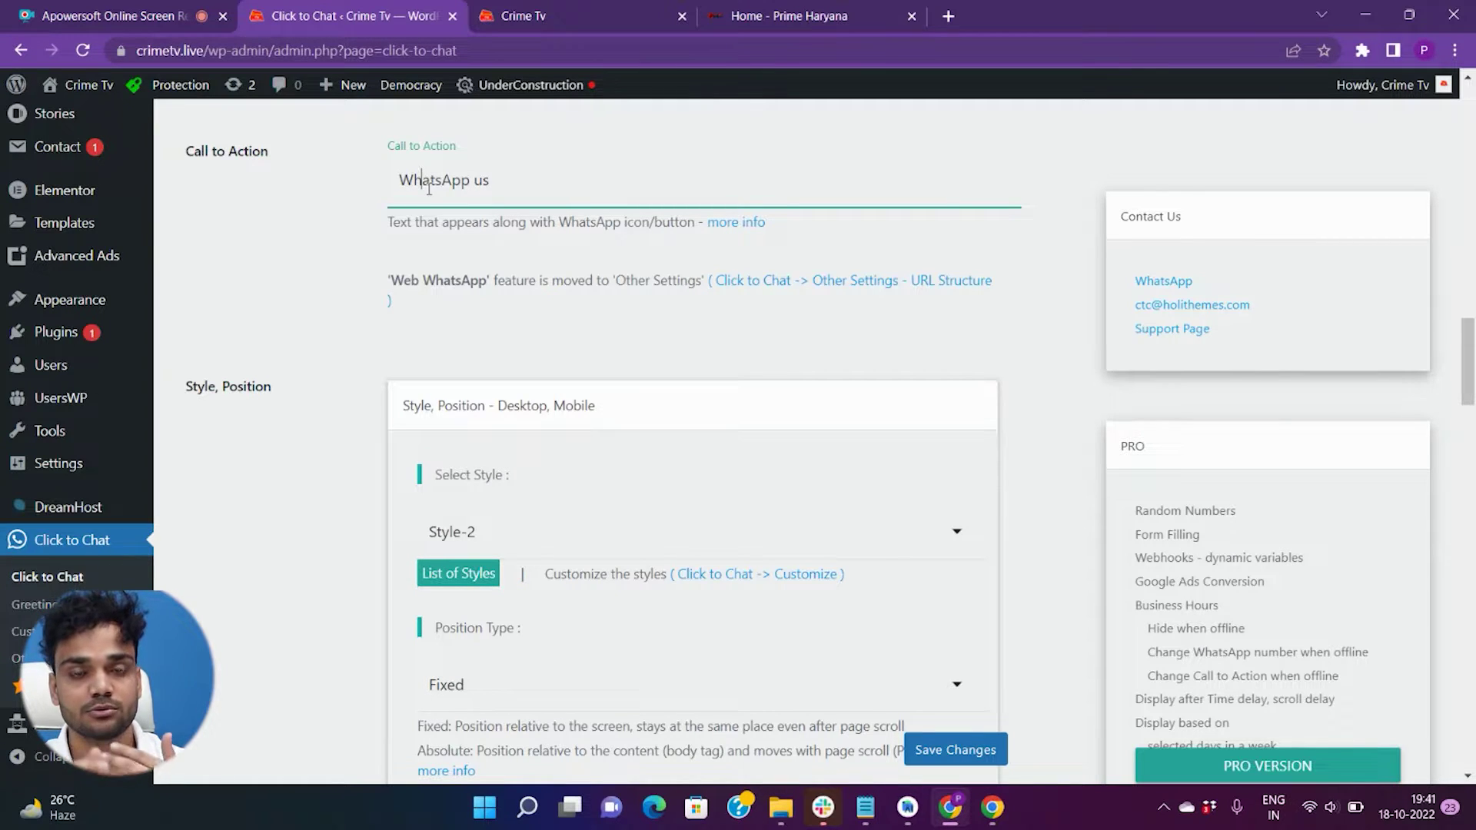
scroll(428, 187, down, 1)
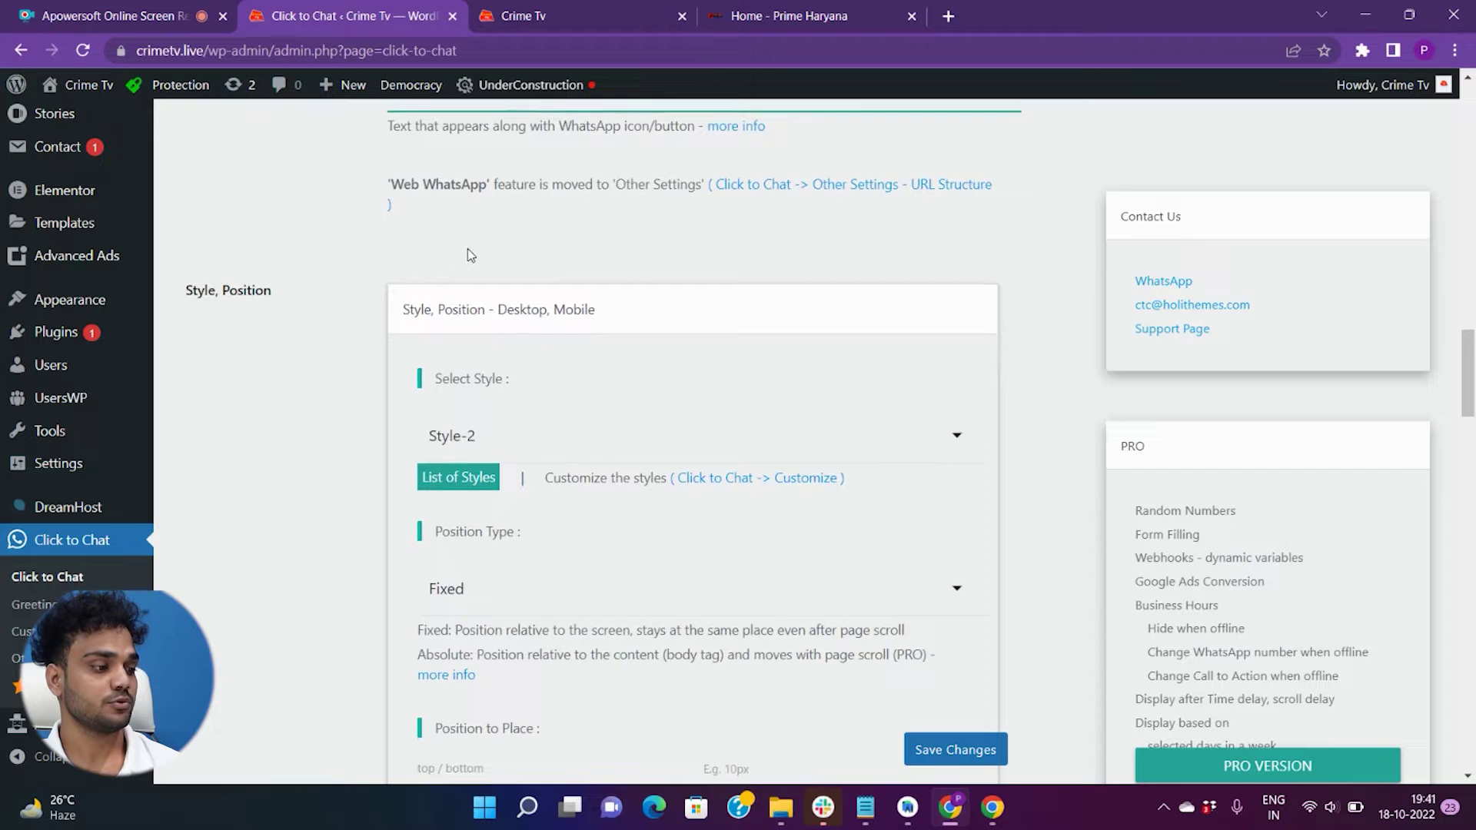
drag(179, 298, 303, 295)
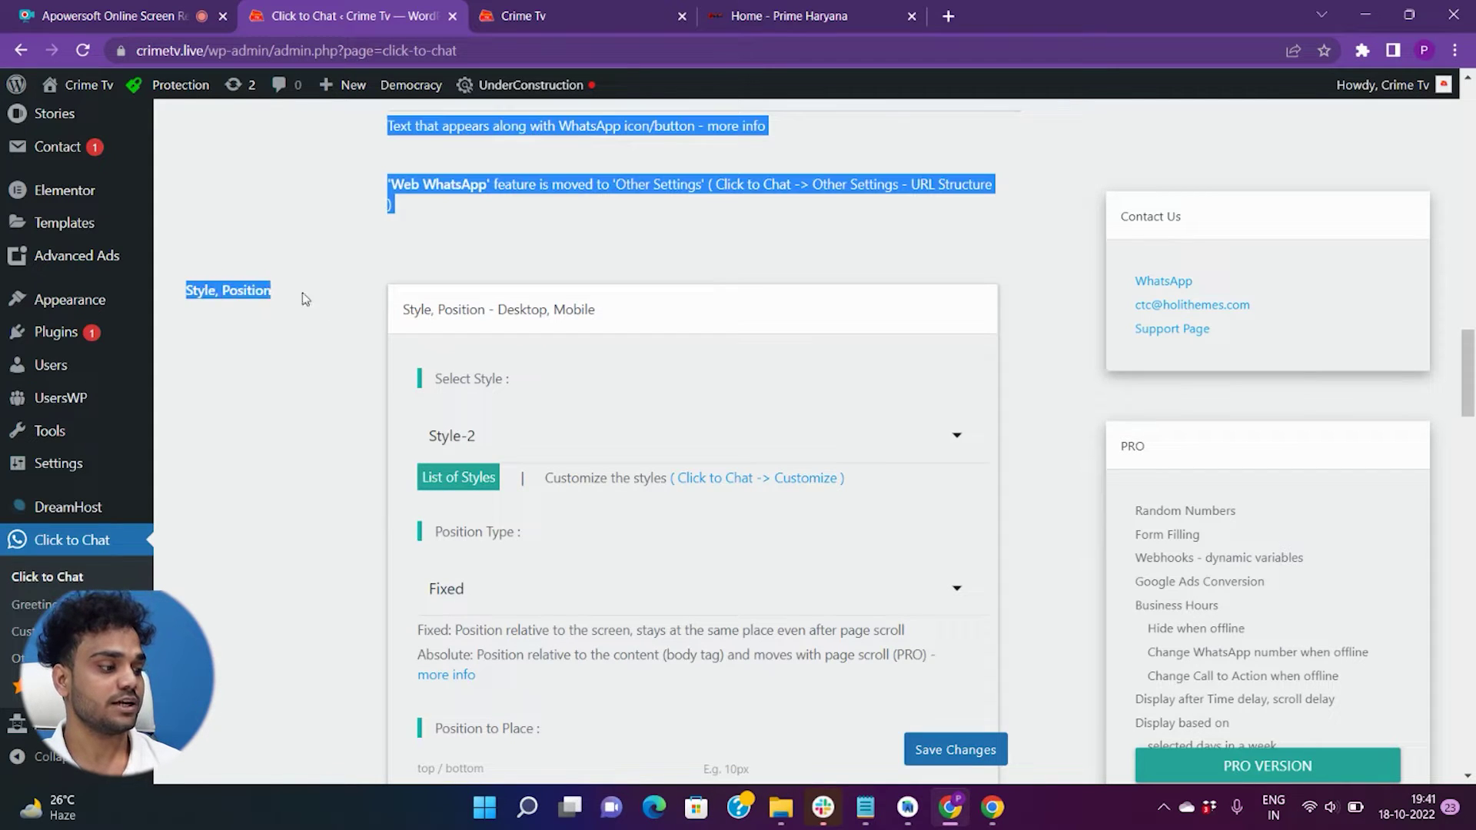
click(312, 295)
scroll(315, 296, down, 2)
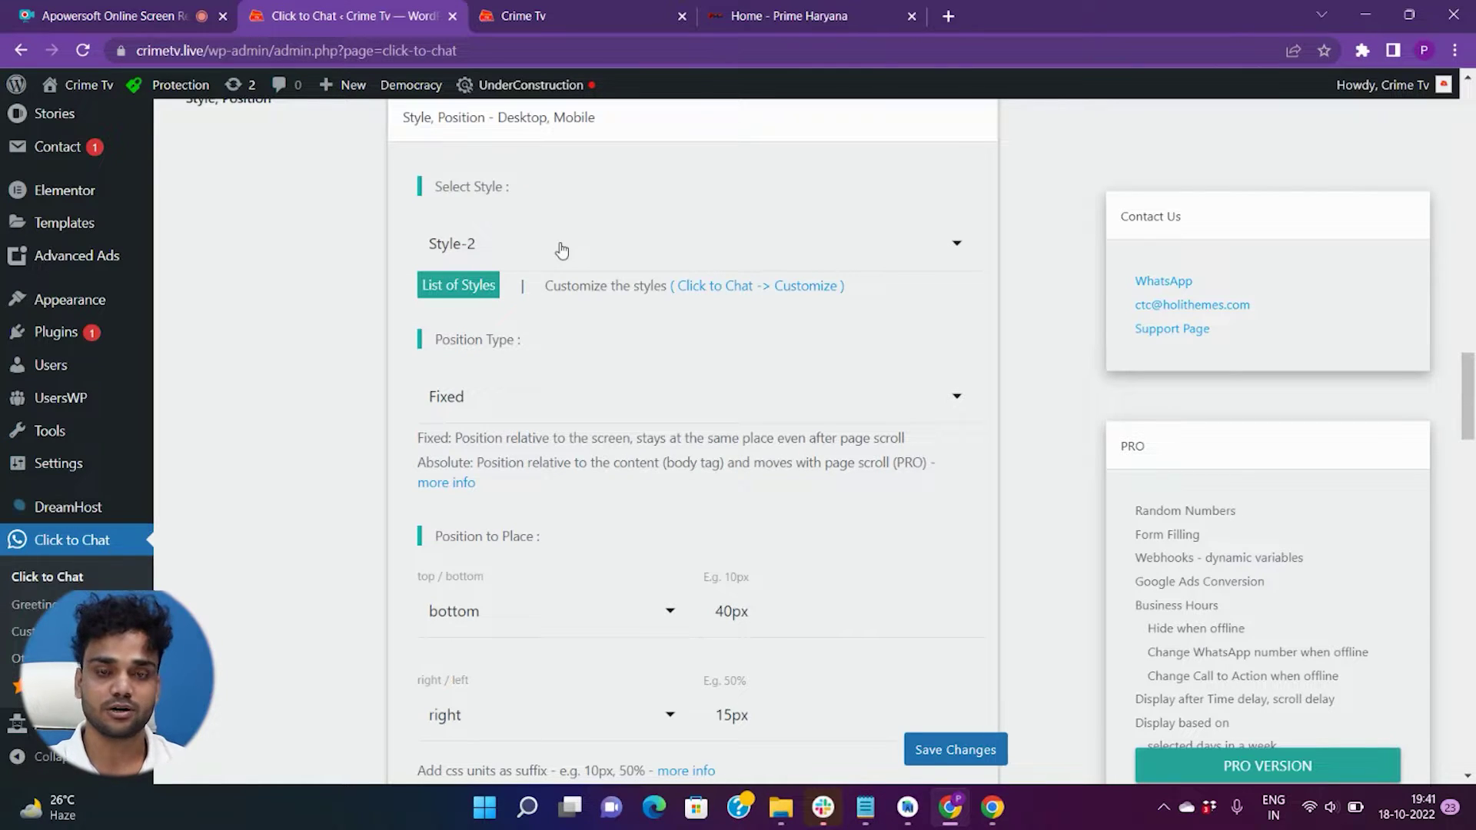
scroll(561, 250, down, 1)
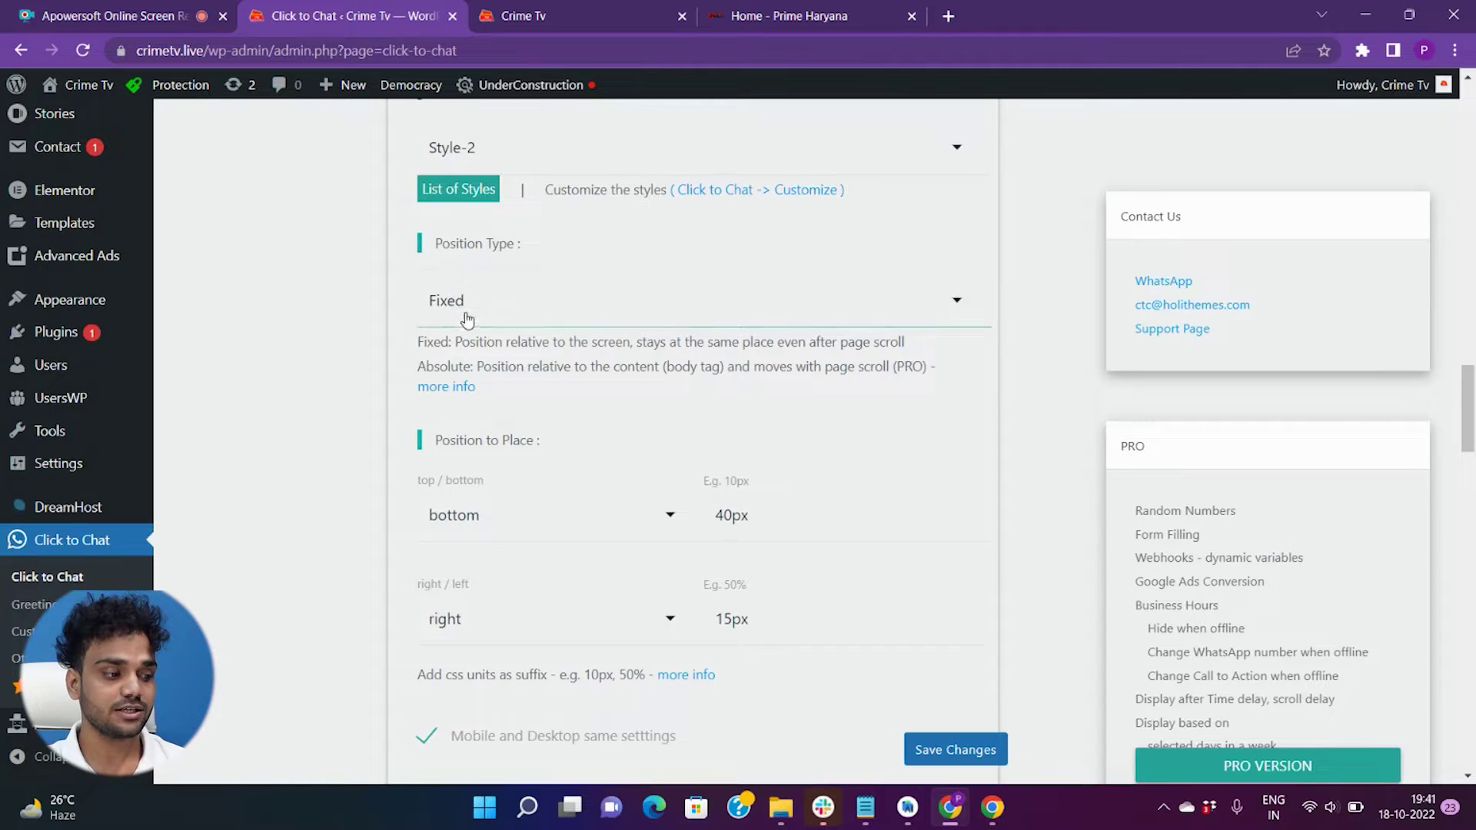
click(538, 15)
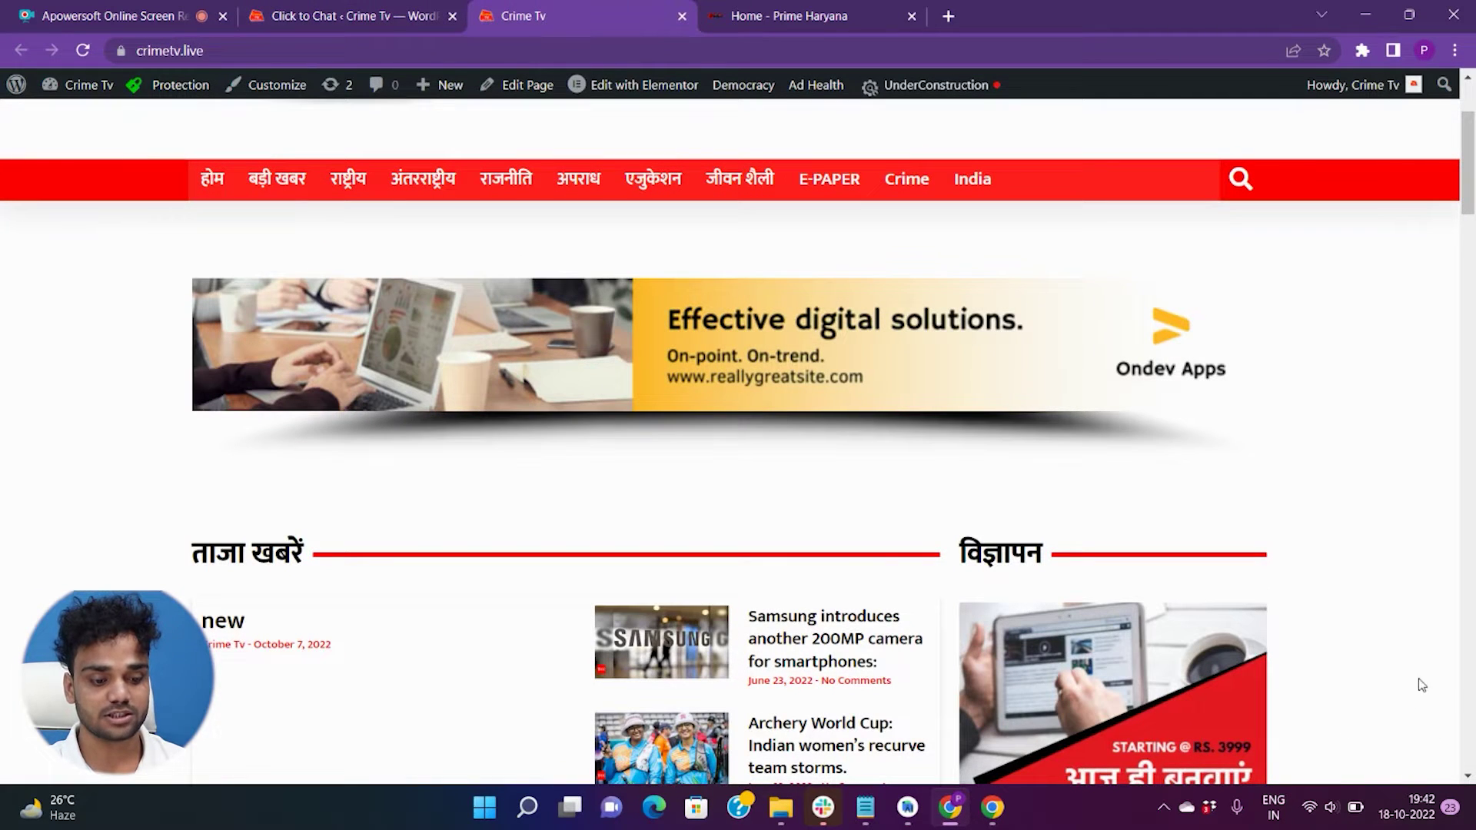
click(323, 15)
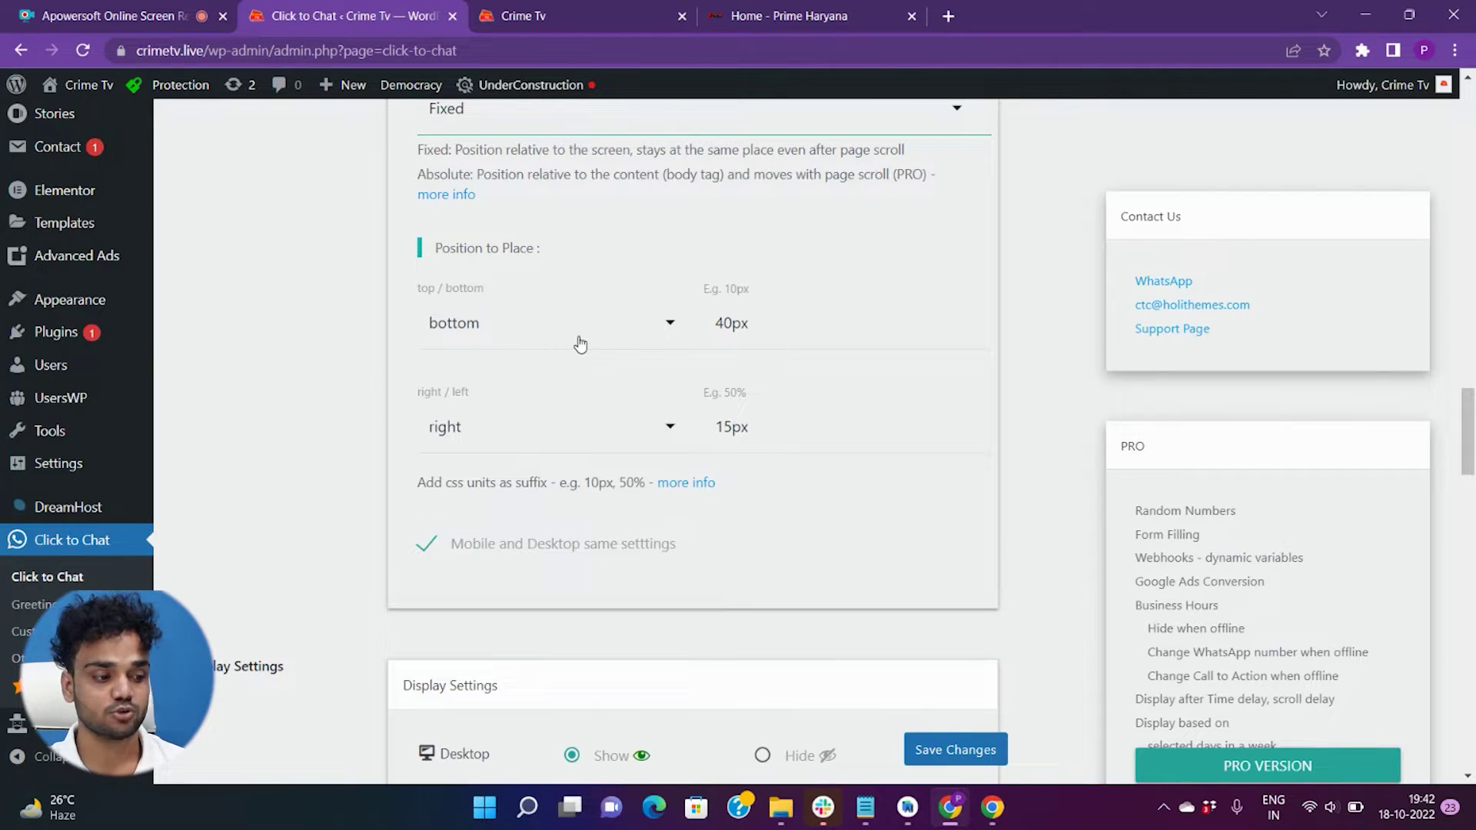
click(473, 340)
click(777, 15)
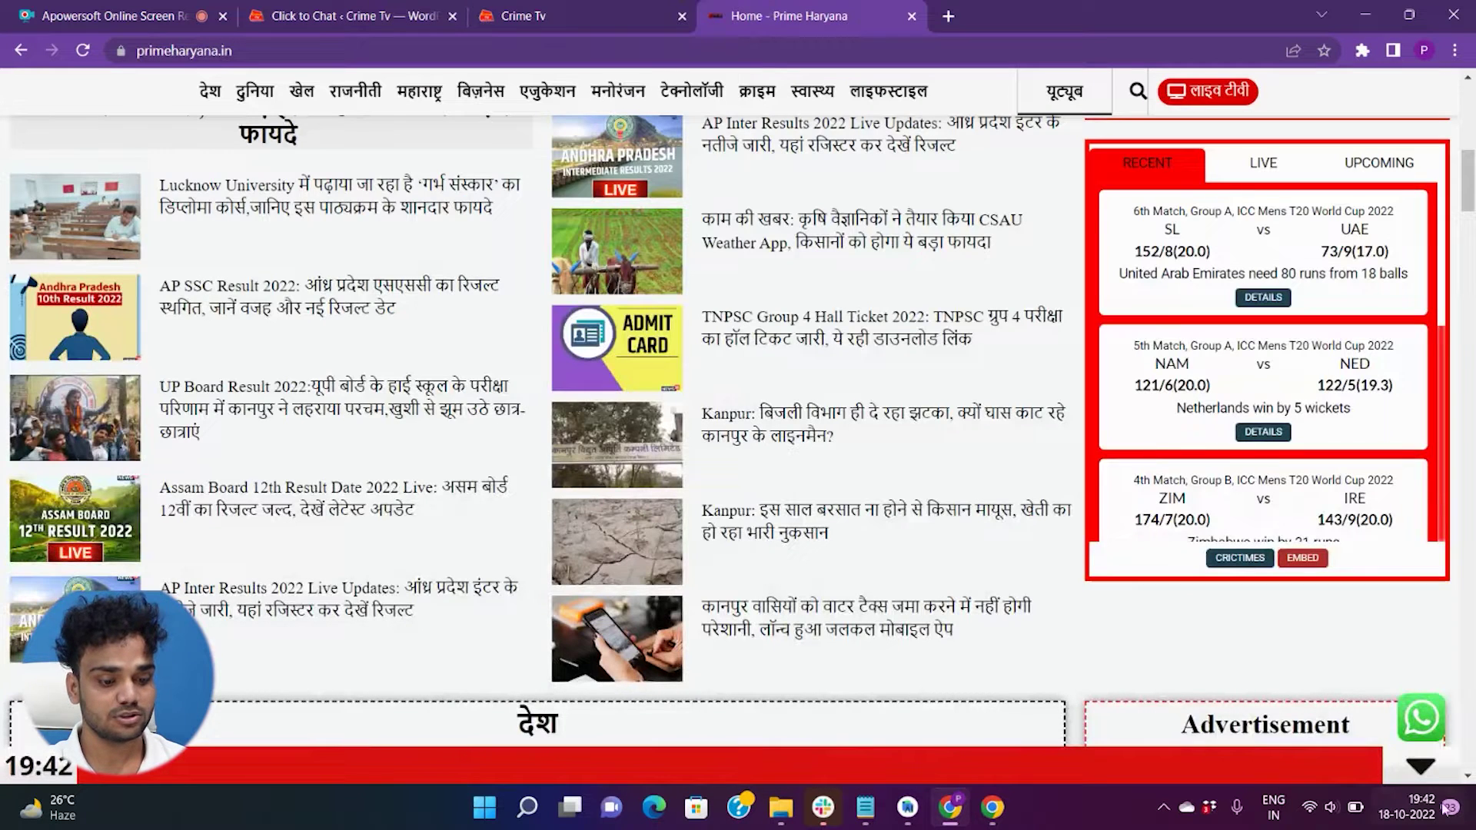
click(446, 14)
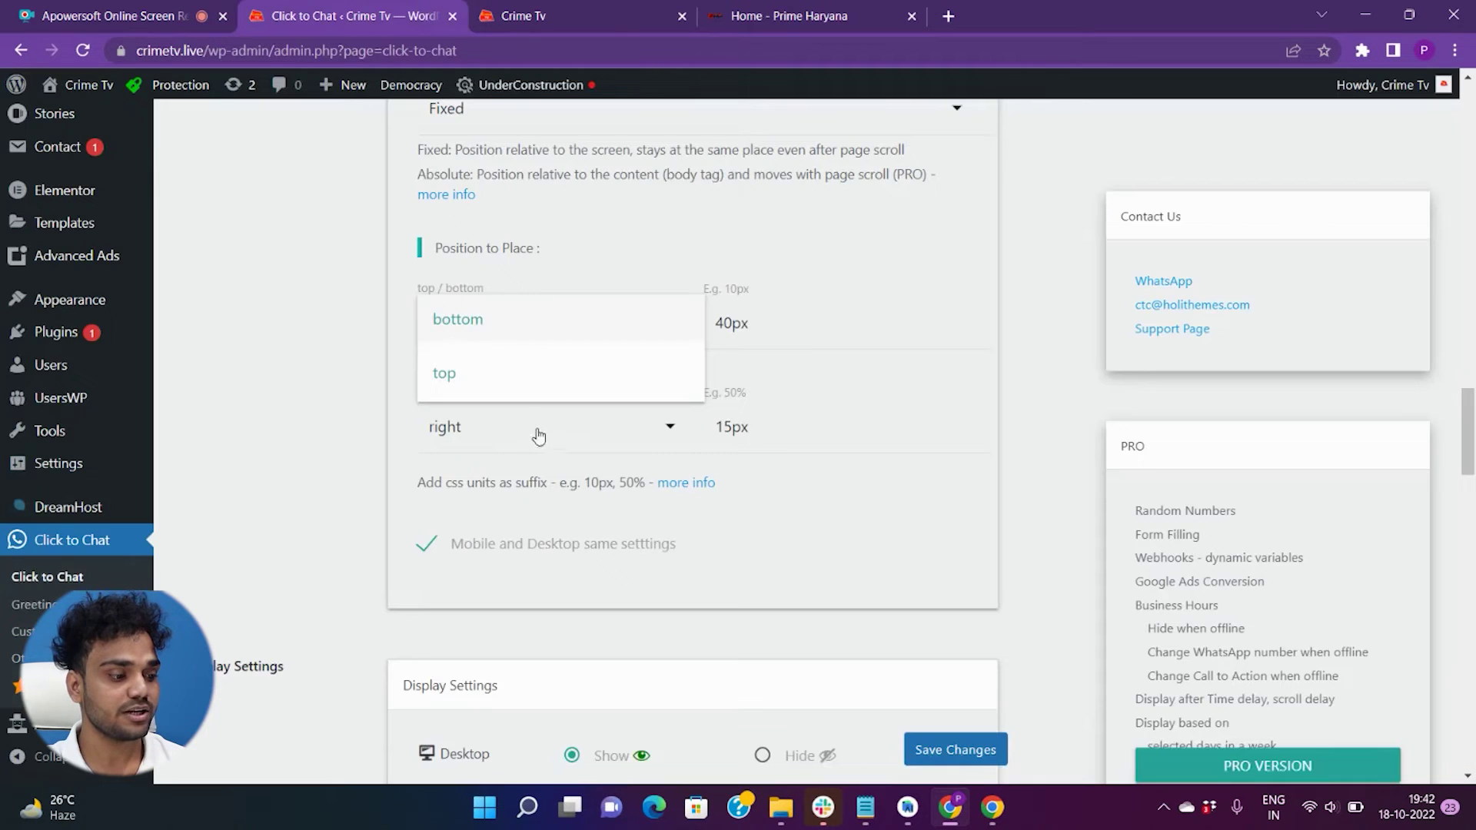
click(441, 370)
click(601, 17)
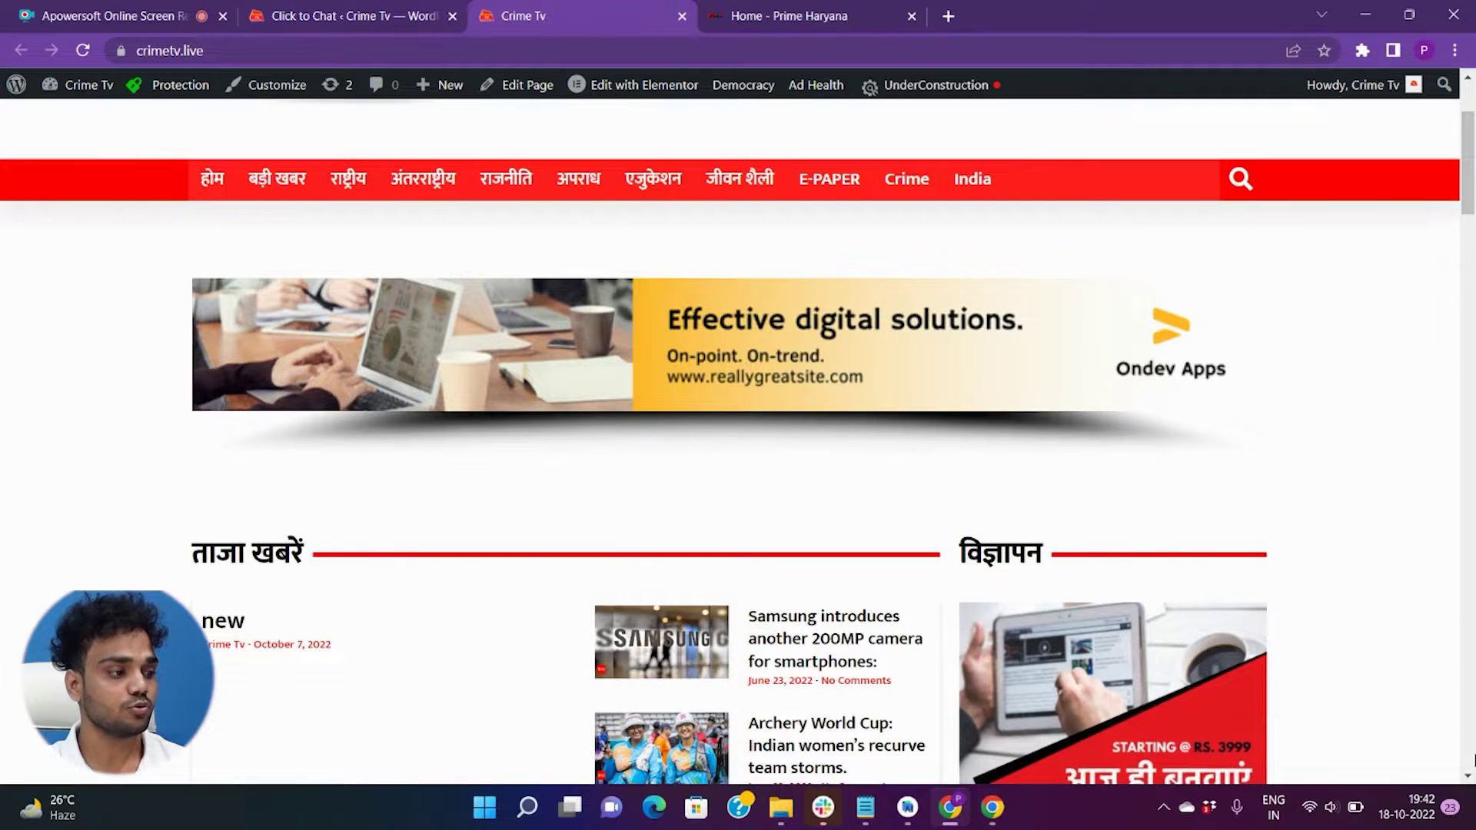
click(406, 11)
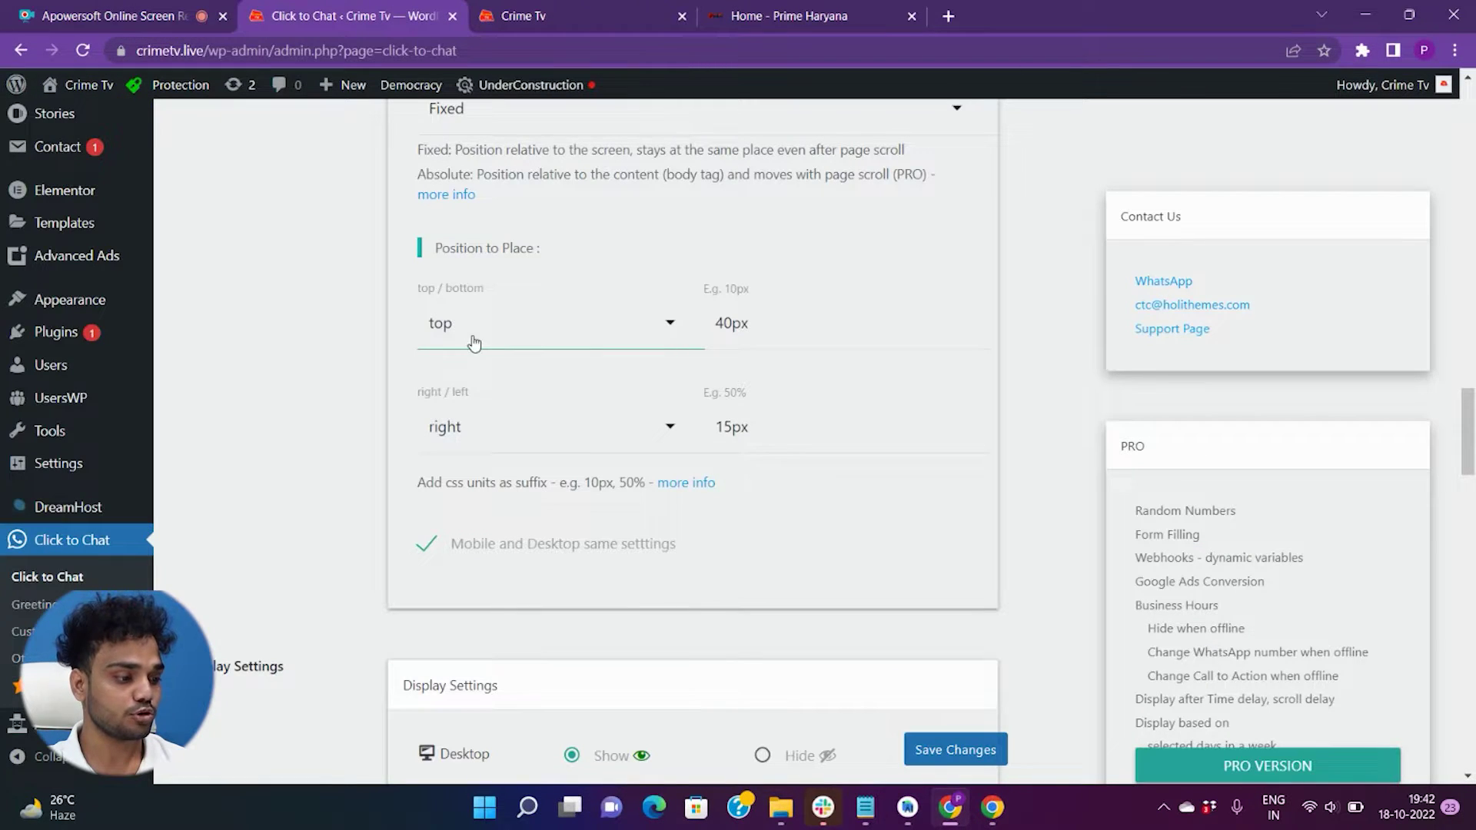
click(469, 337)
click(477, 322)
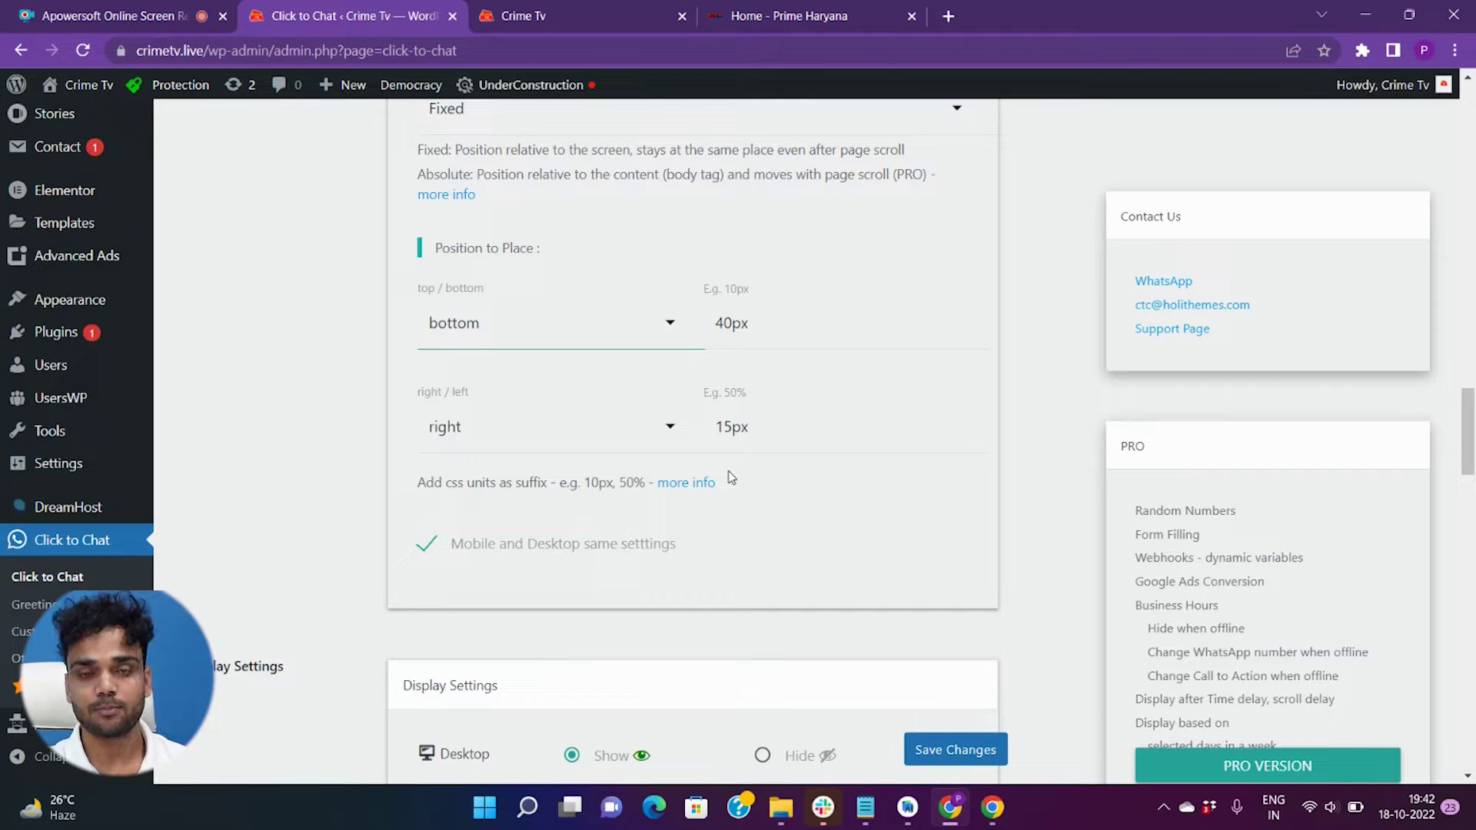
scroll(689, 469, down, 5)
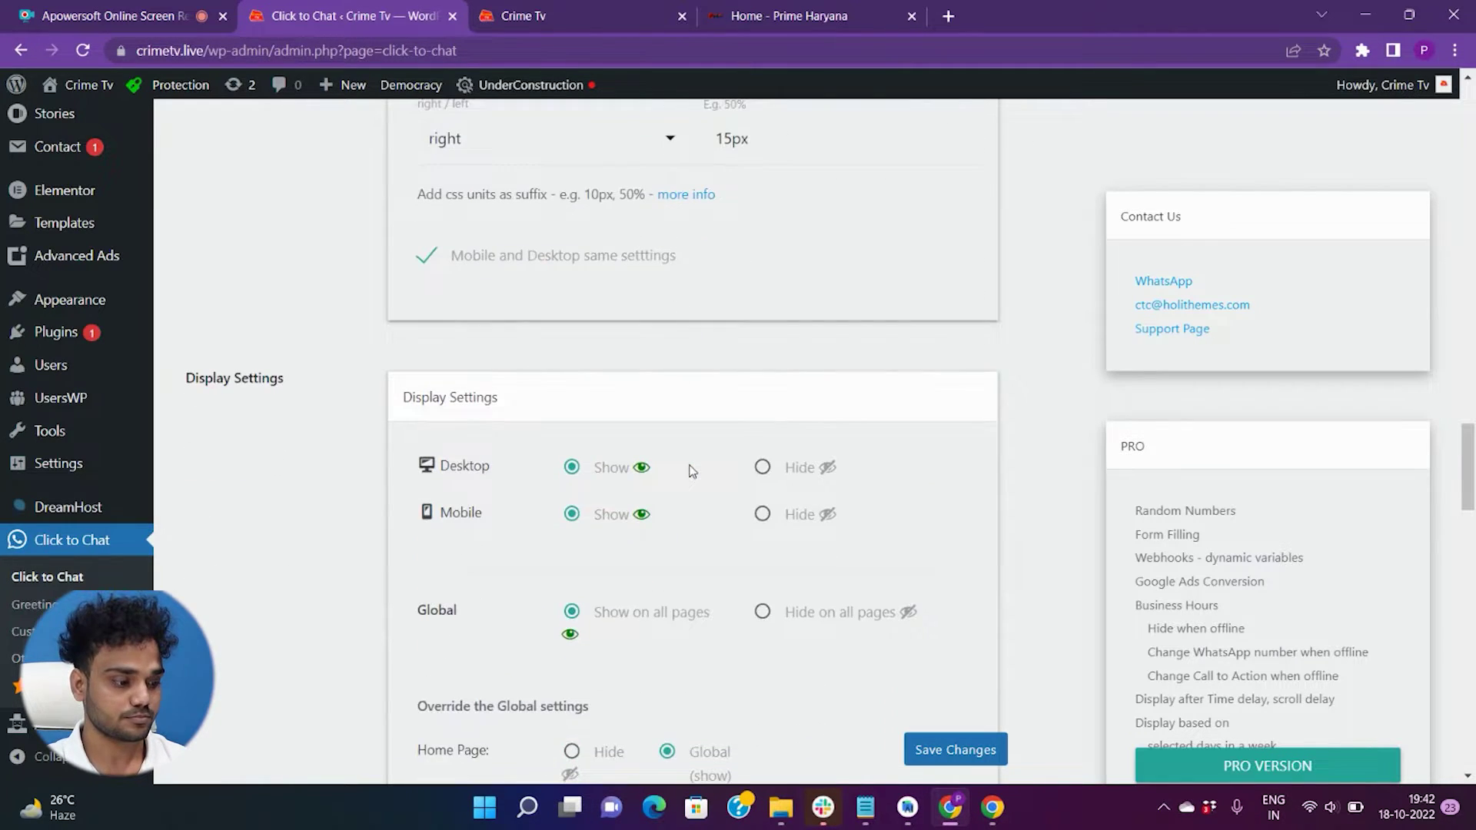
drag(195, 278, 276, 282)
double_click(452, 369)
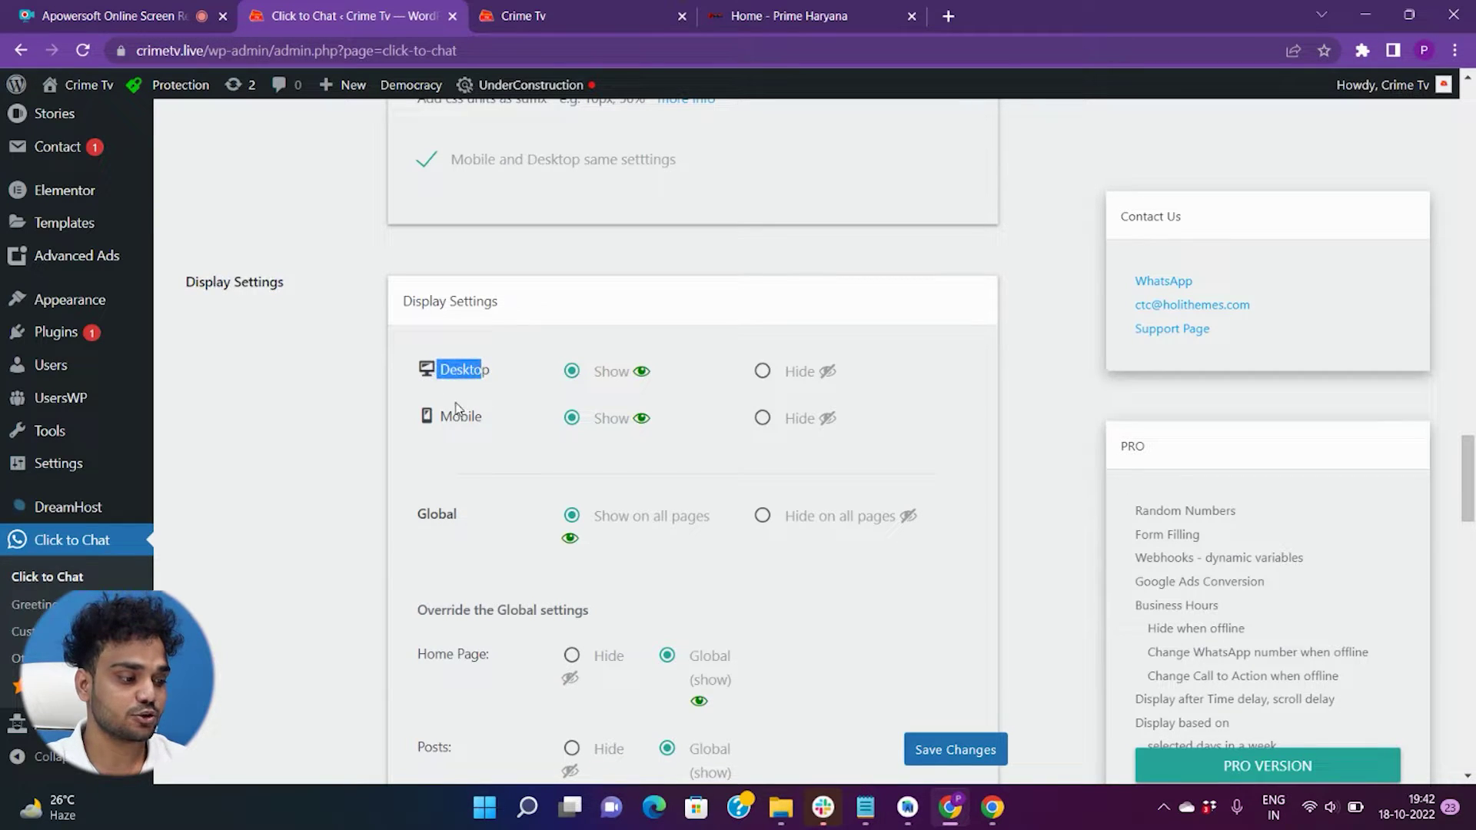
click(452, 407)
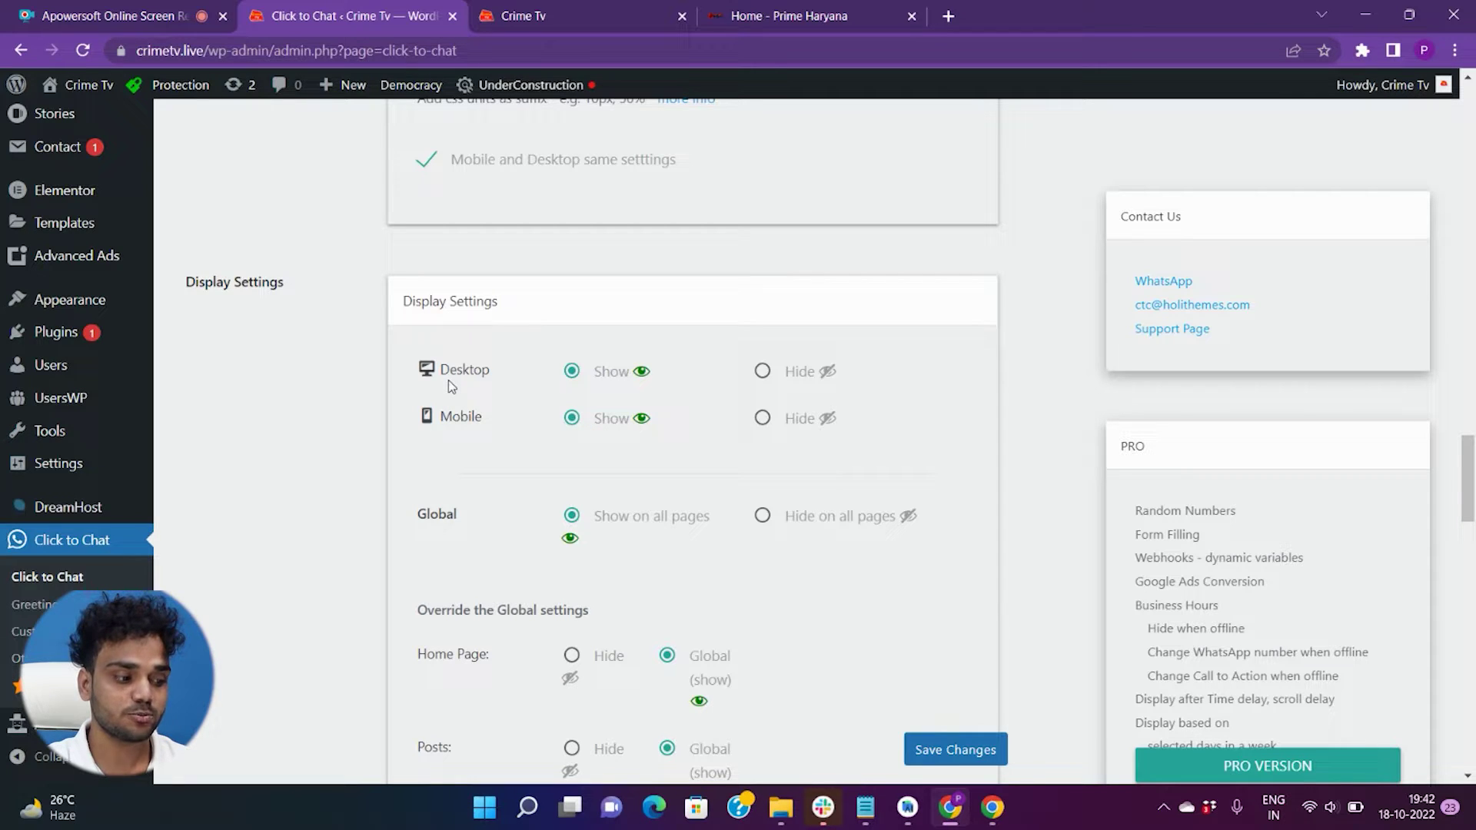
click(765, 372)
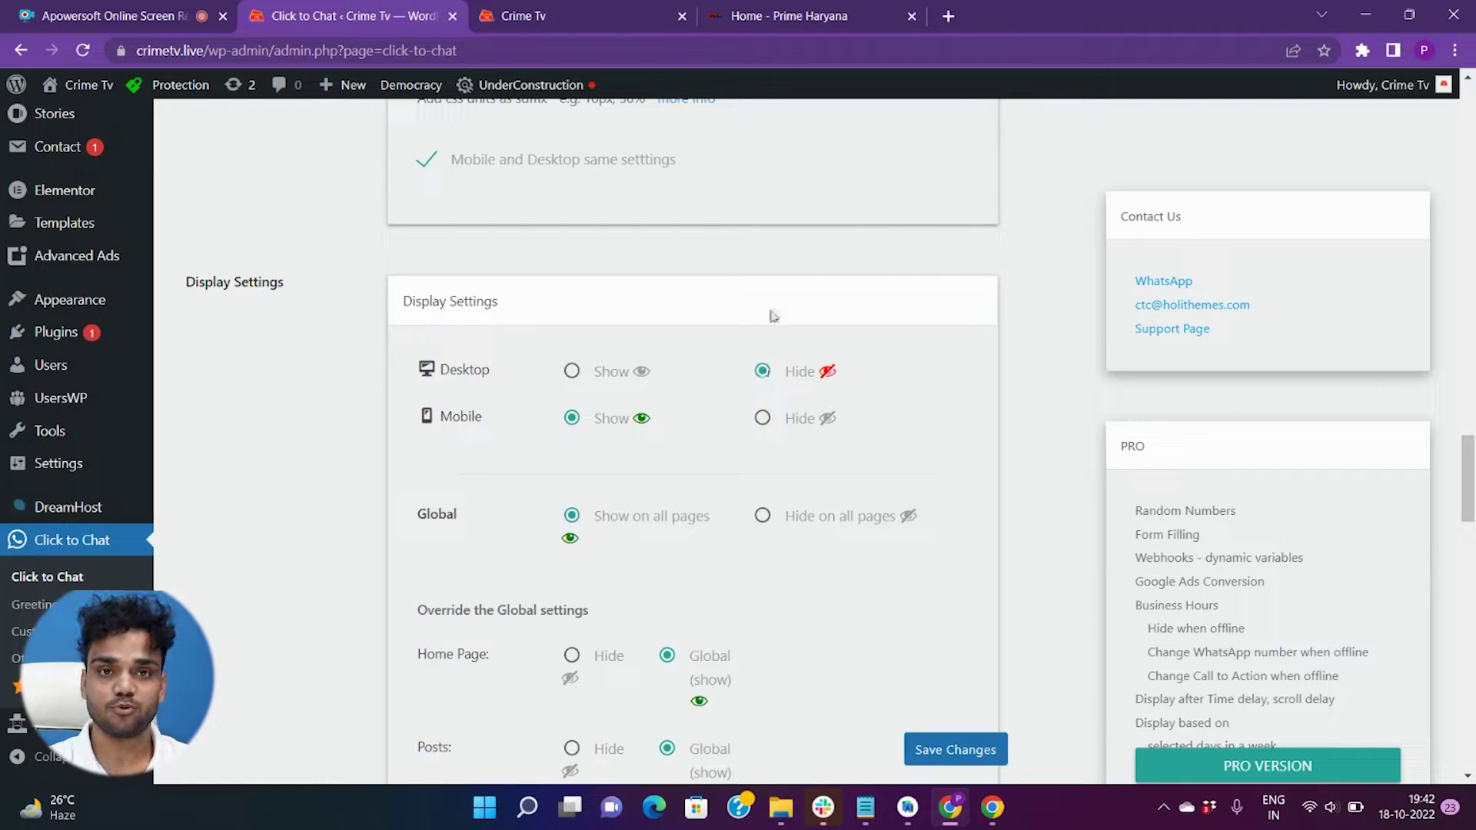
click(765, 419)
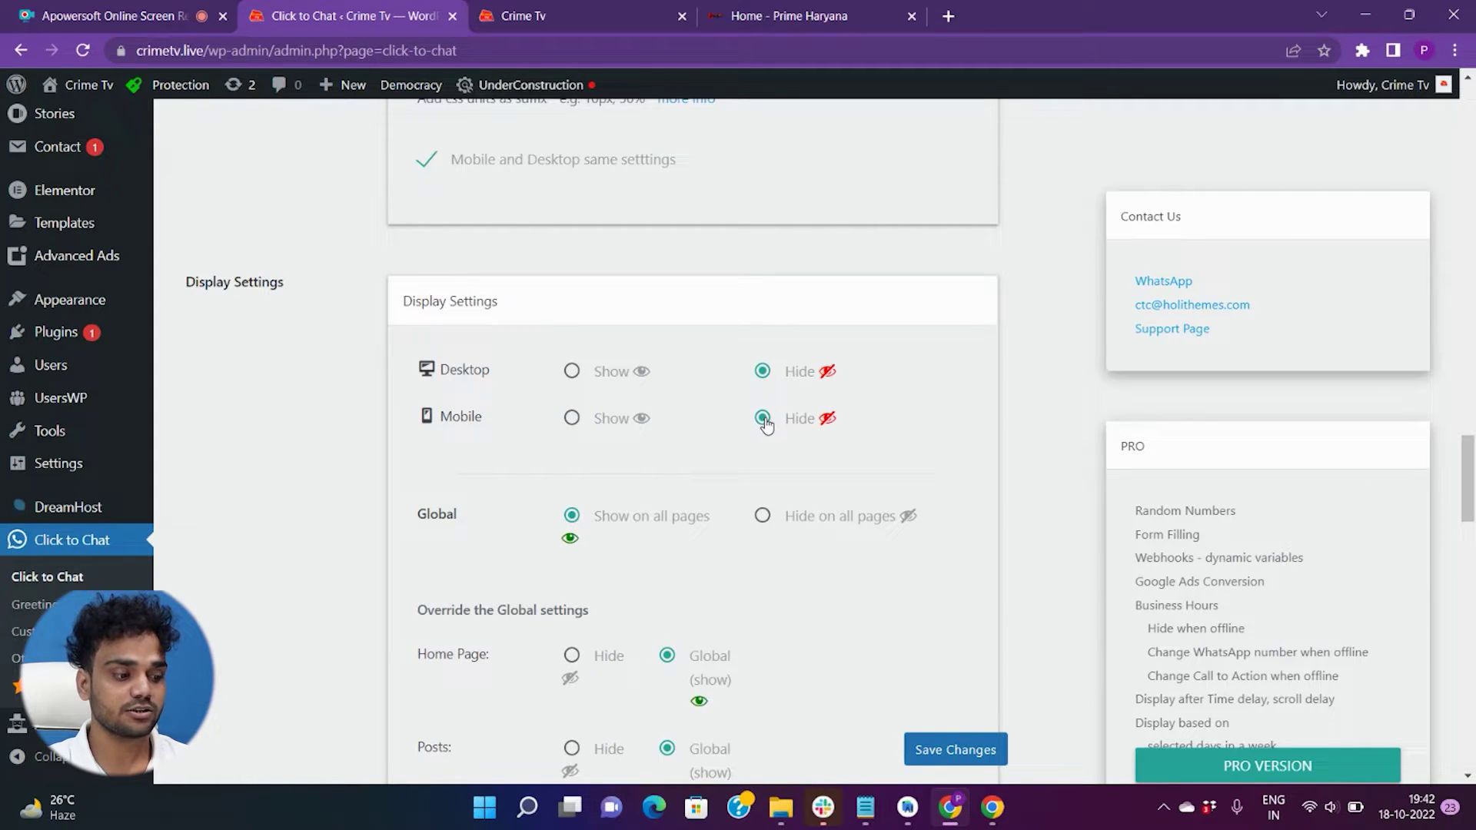
click(571, 372)
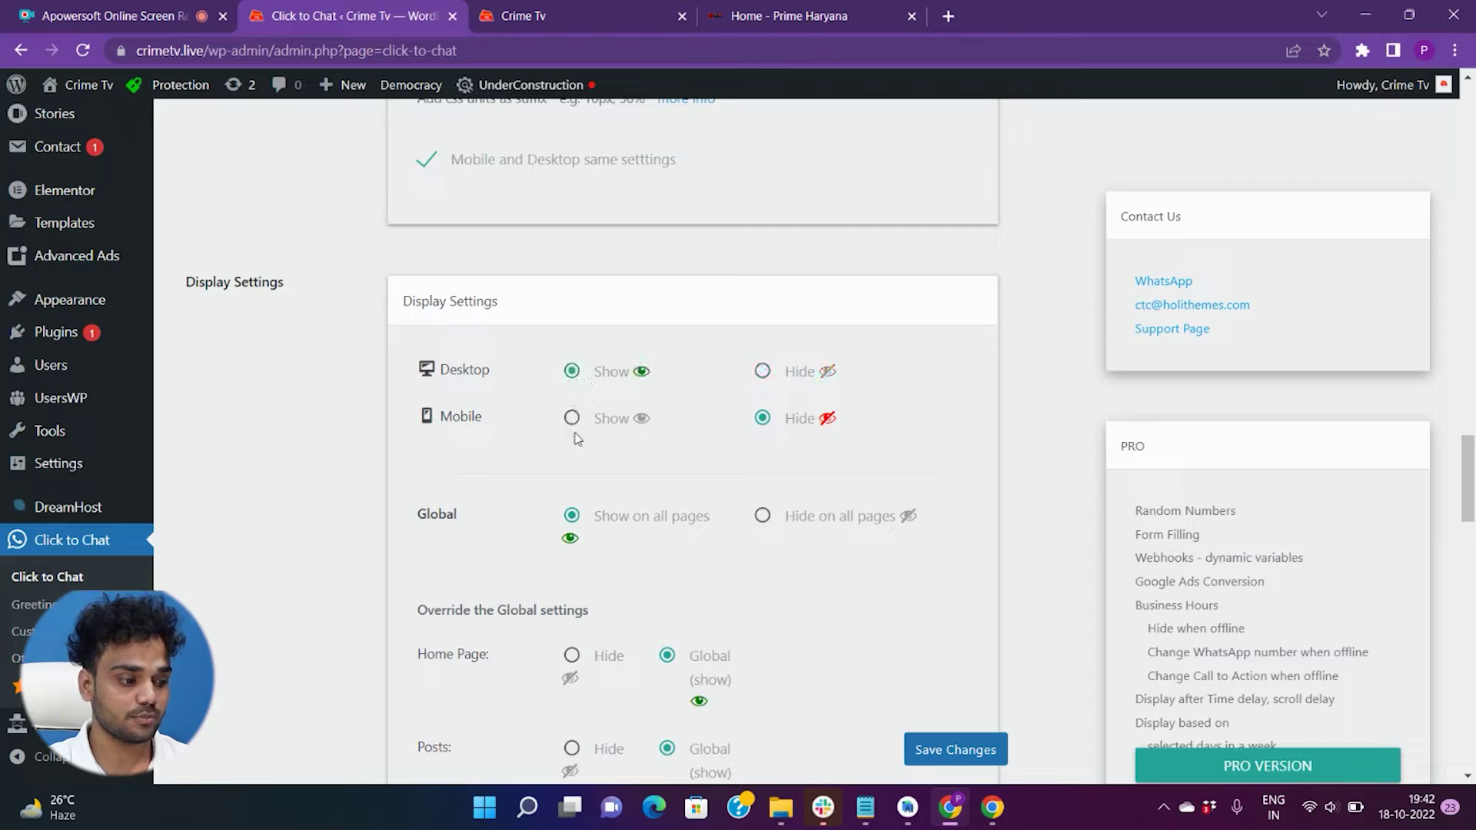
click(573, 425)
scroll(576, 432, down, 3)
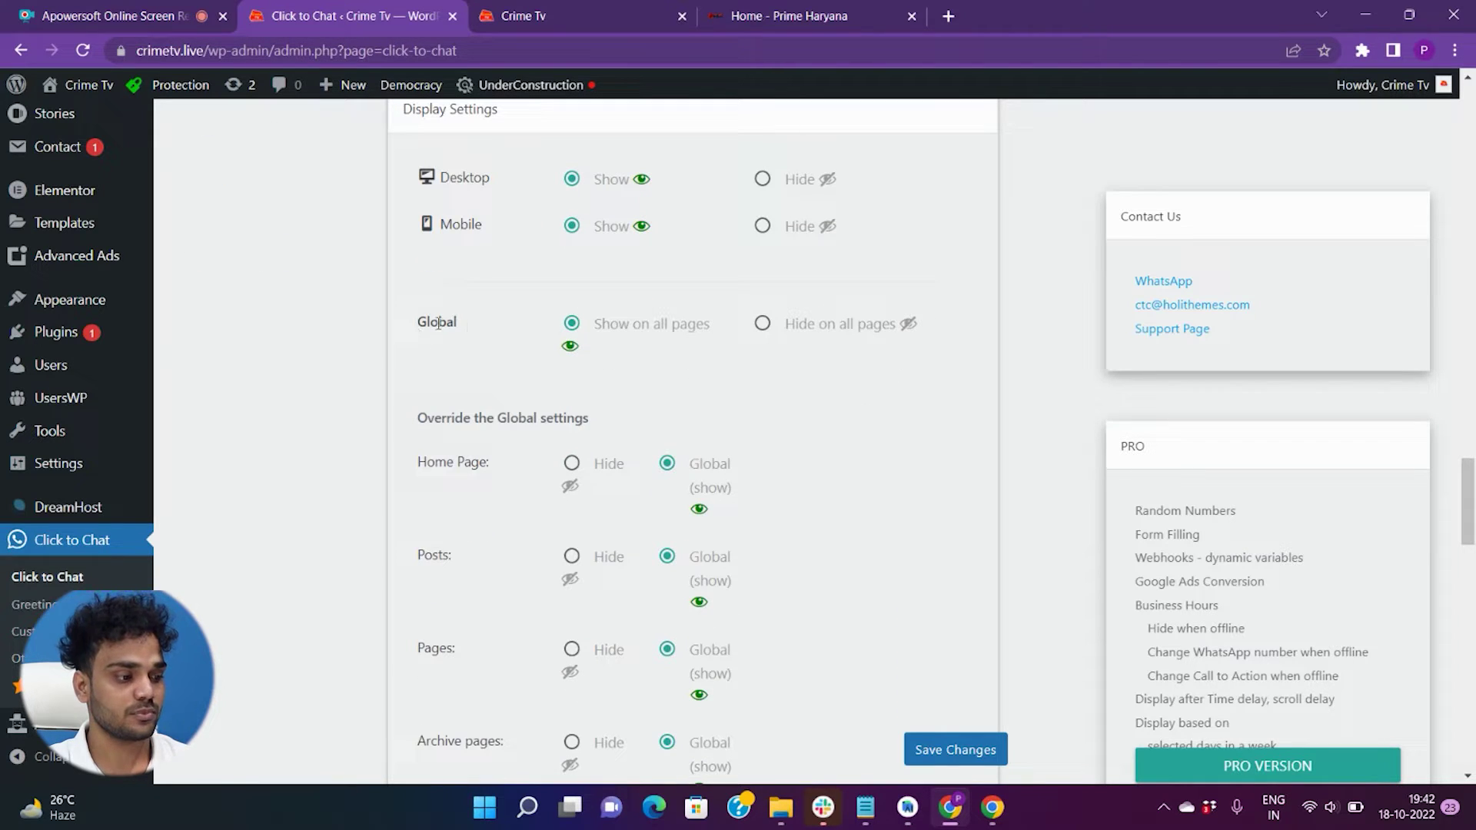
drag(419, 329, 496, 329)
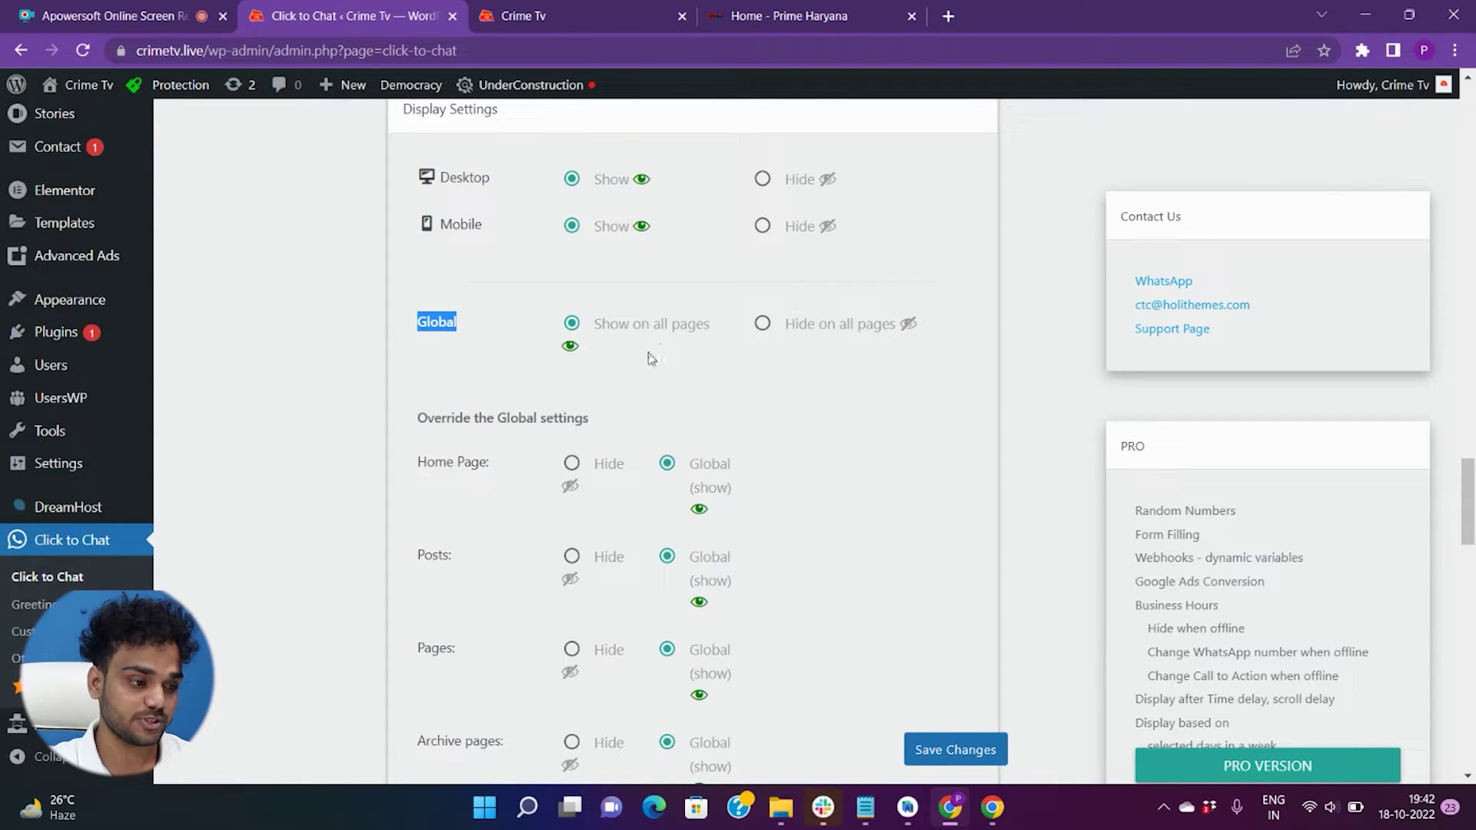
click(667, 363)
scroll(677, 365, down, 3)
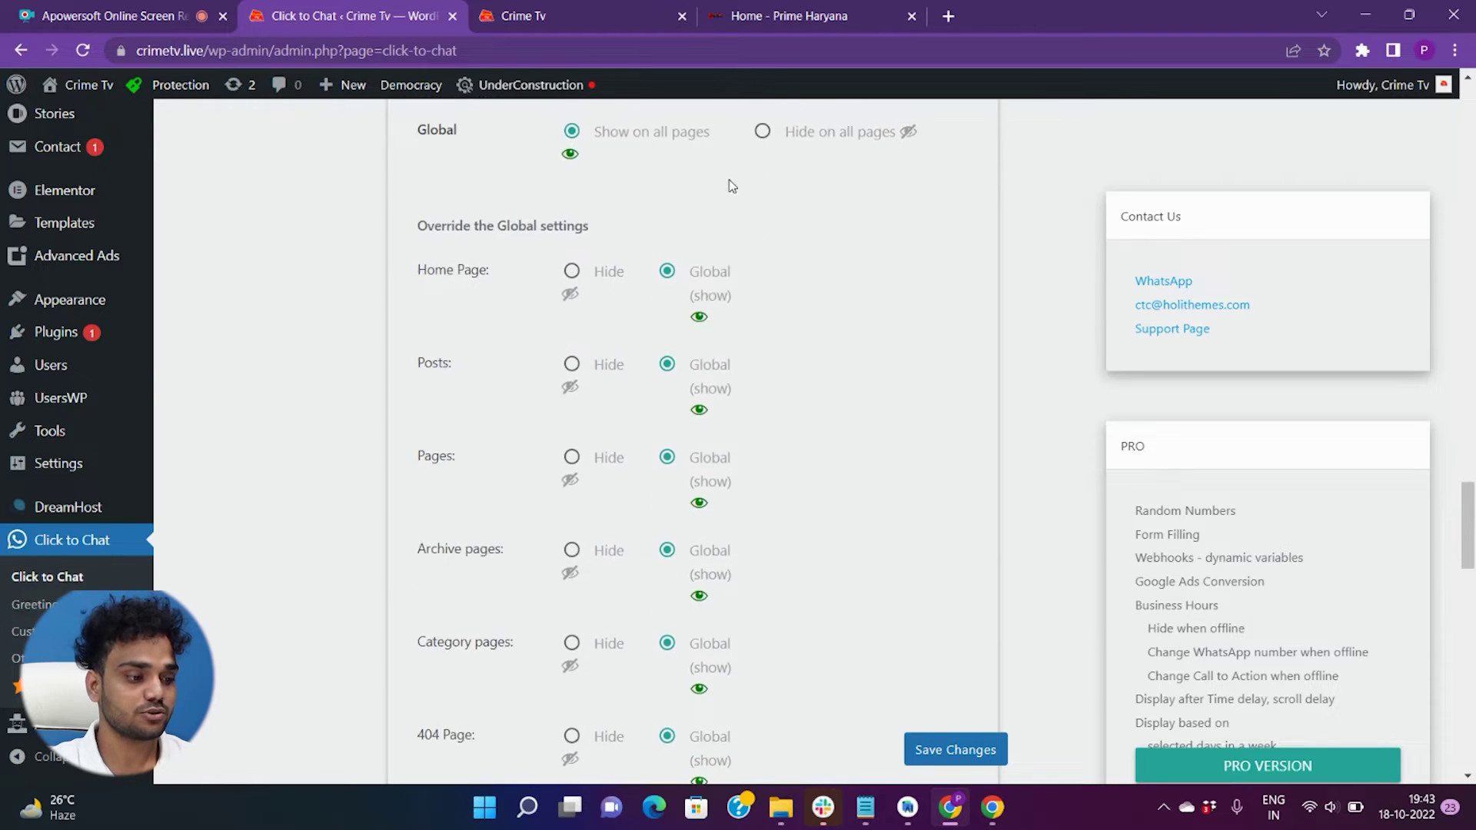
scroll(752, 196, up, 1)
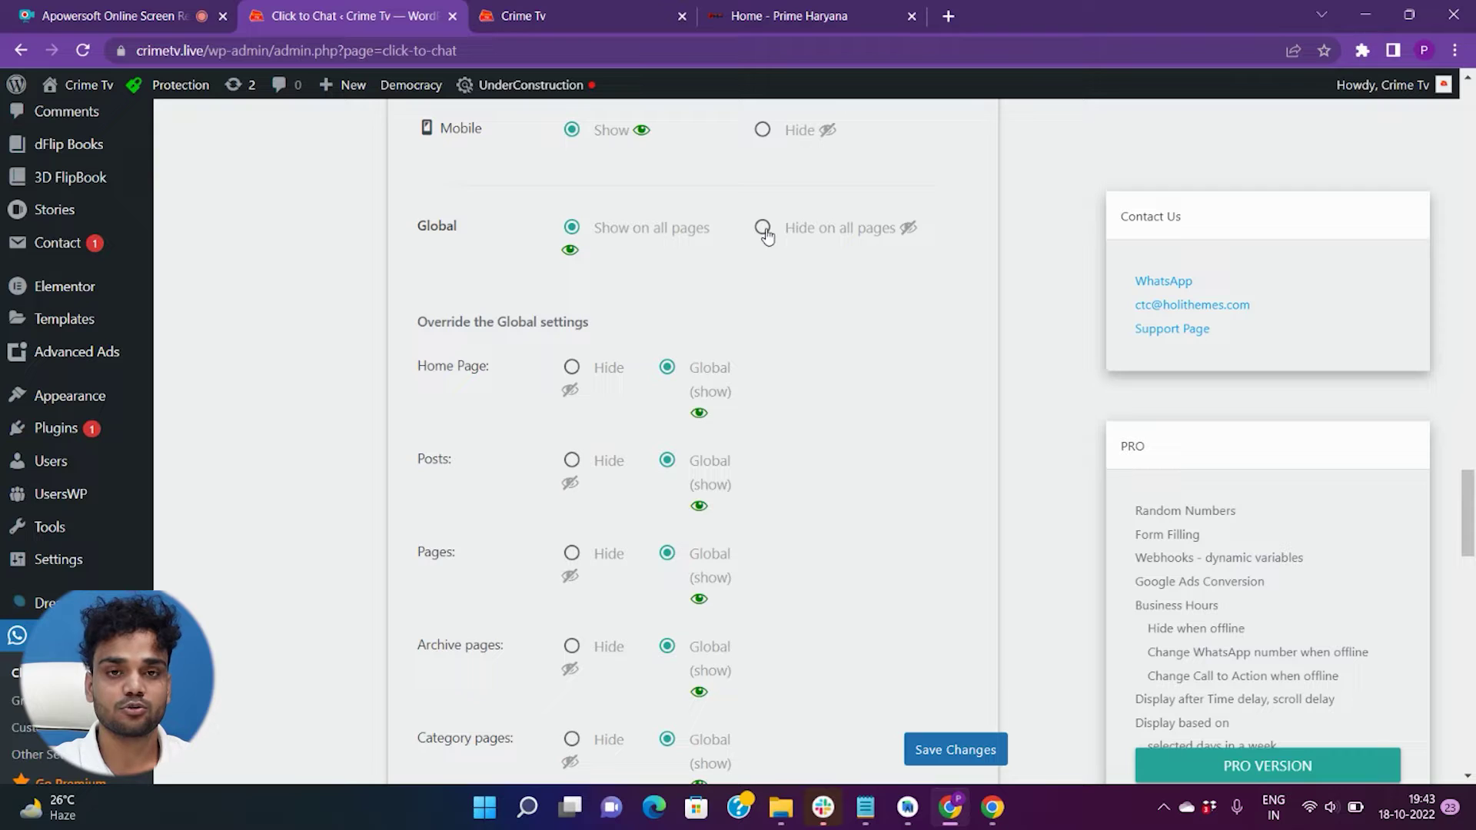
scroll(766, 235, down, 2)
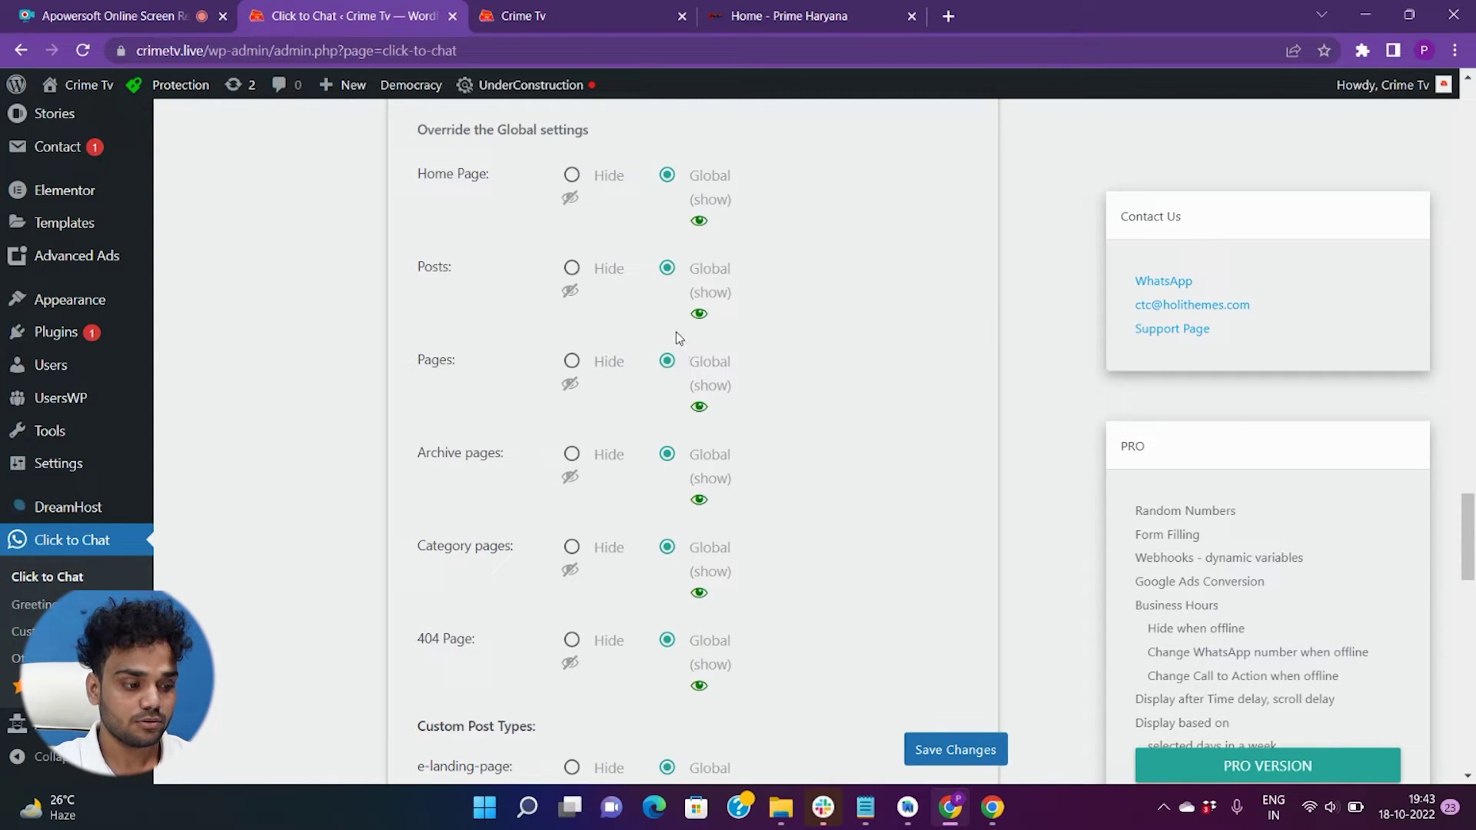
scroll(675, 331, down, 9)
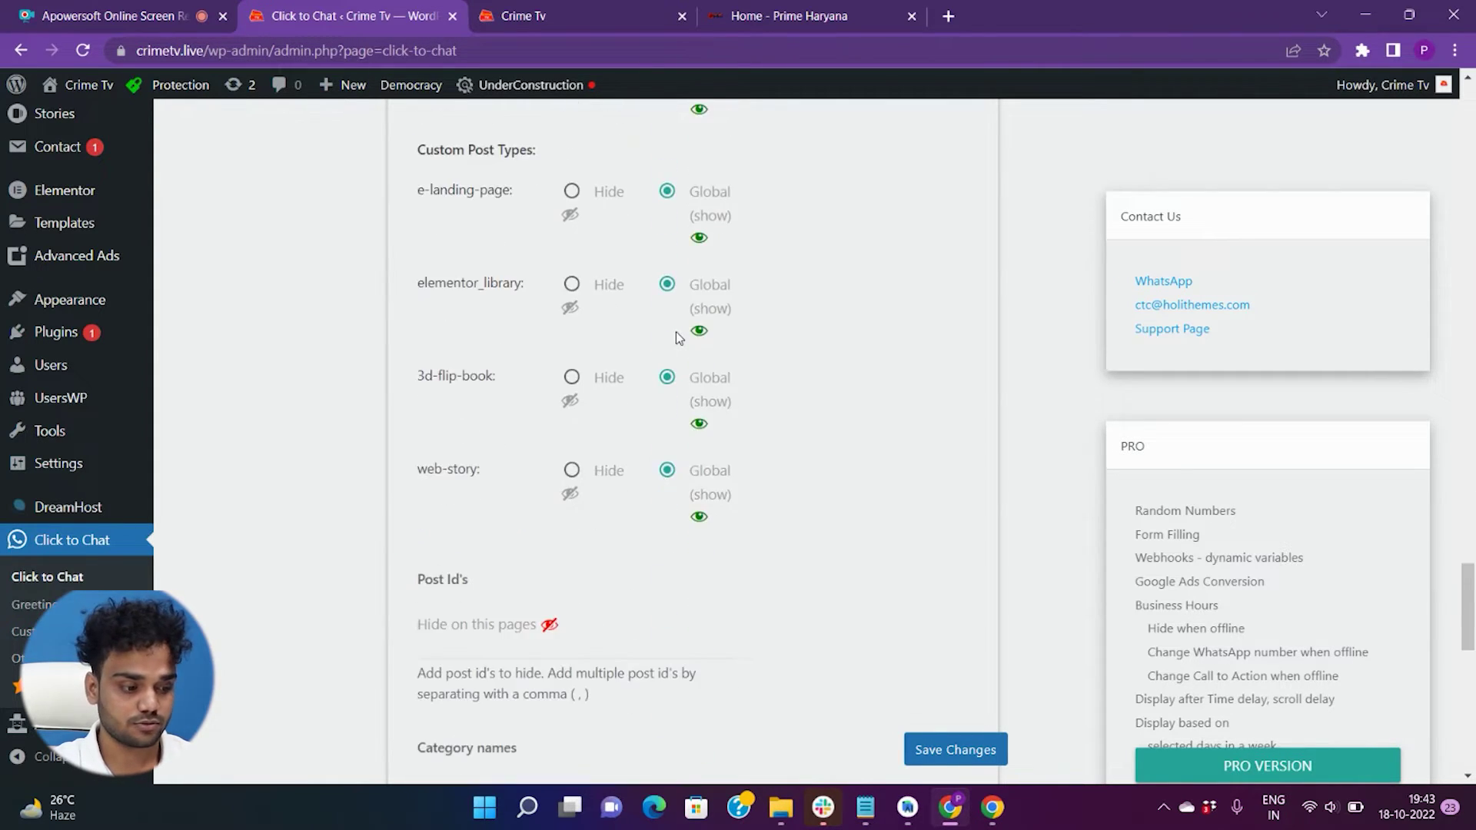
scroll(675, 330, down, 8)
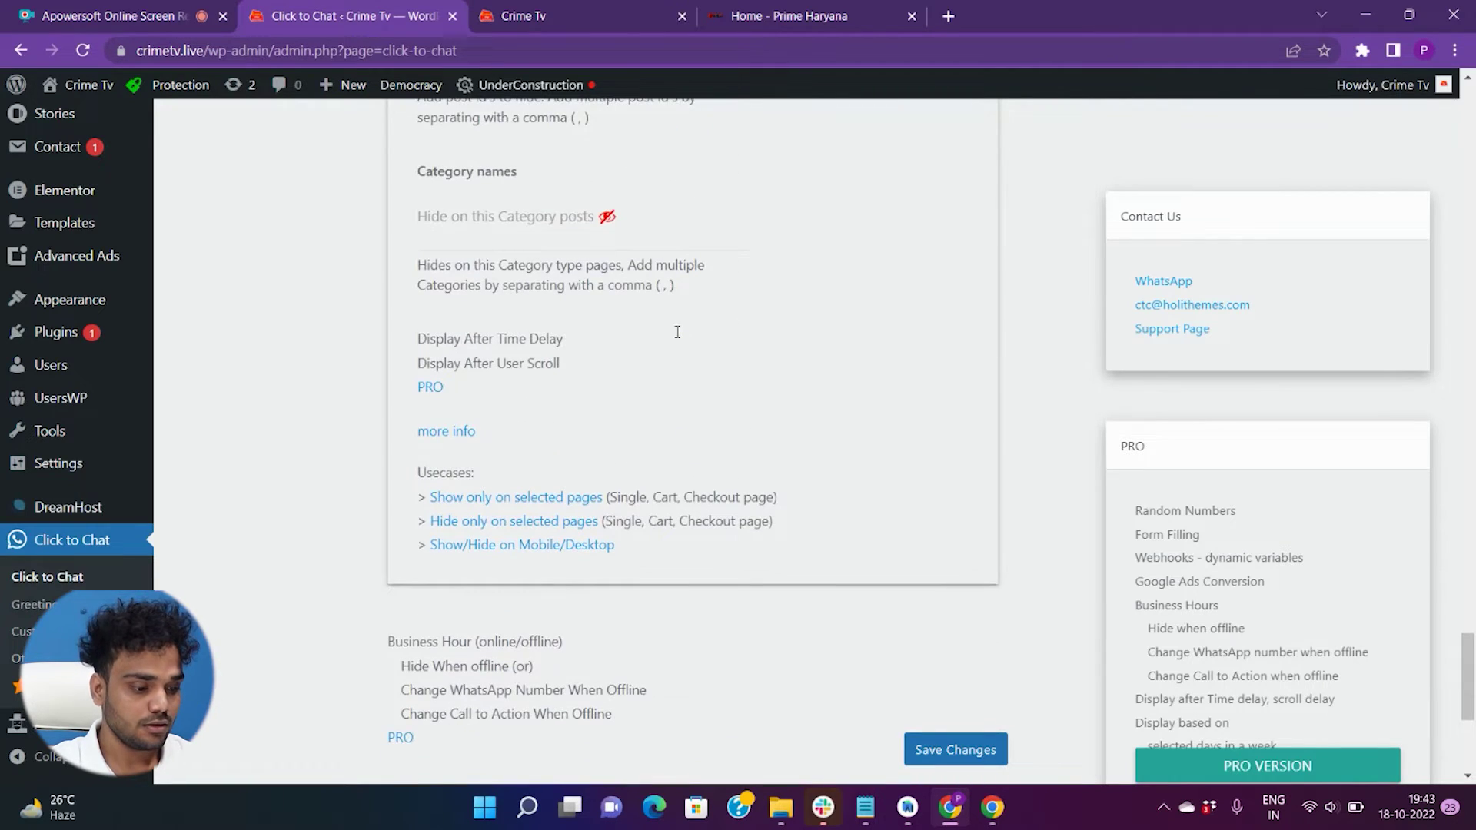
scroll(675, 331, down, 3)
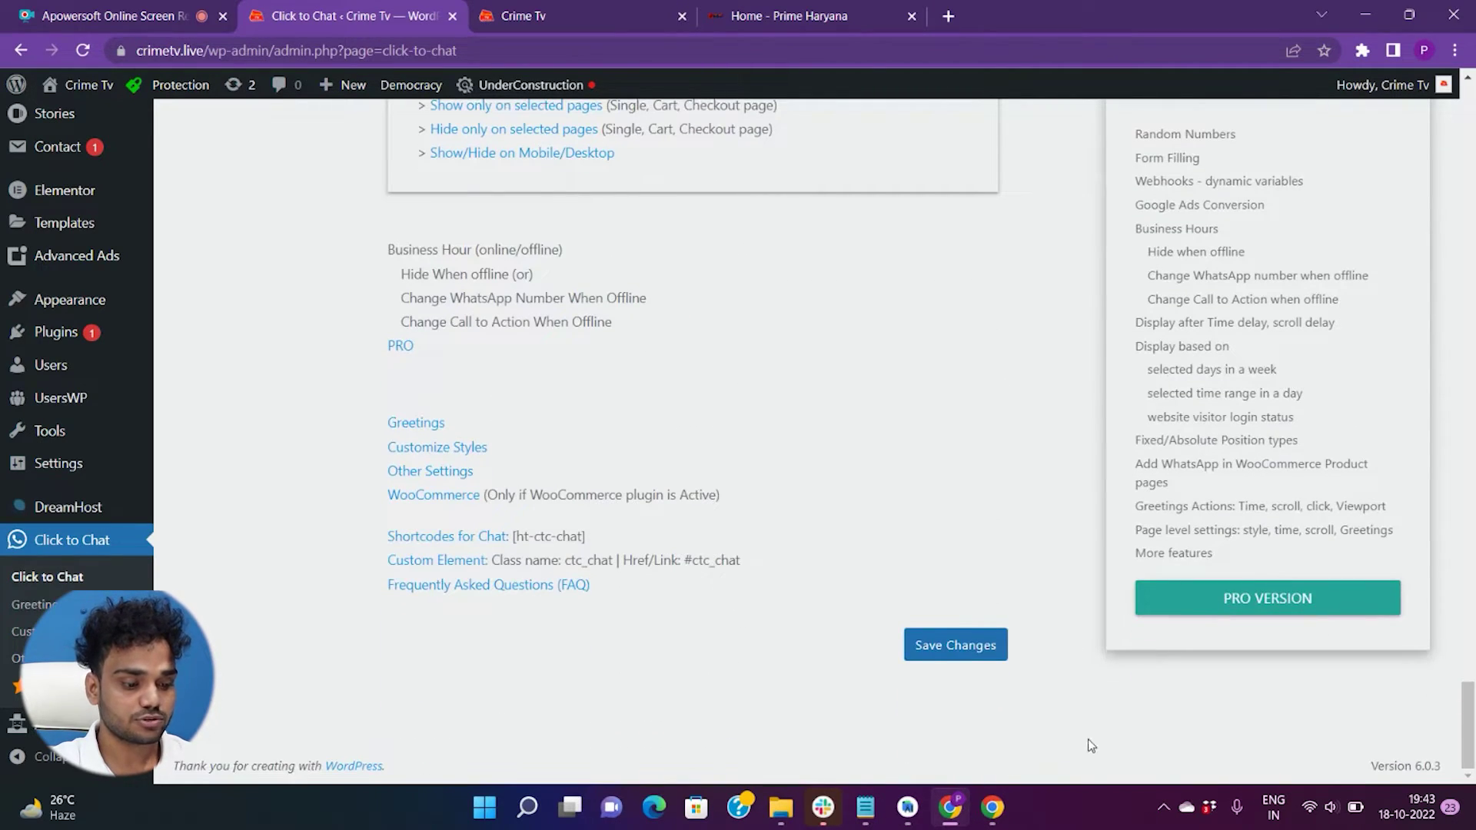
- Save the Click to Chat settings and reload the Crime Tv homepage to see the WhatsApp button
click(956, 646)
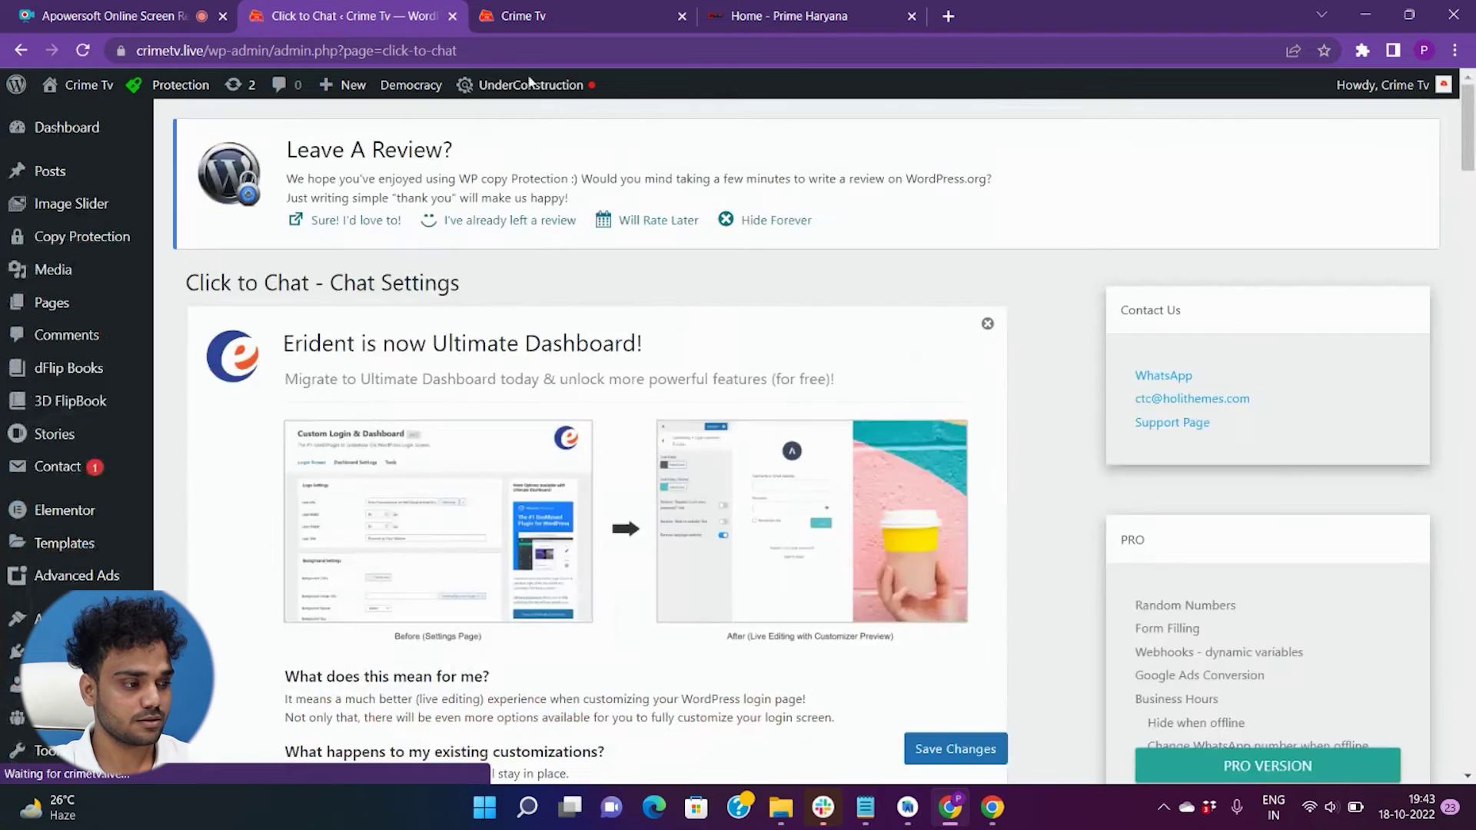
click(548, 12)
click(83, 50)
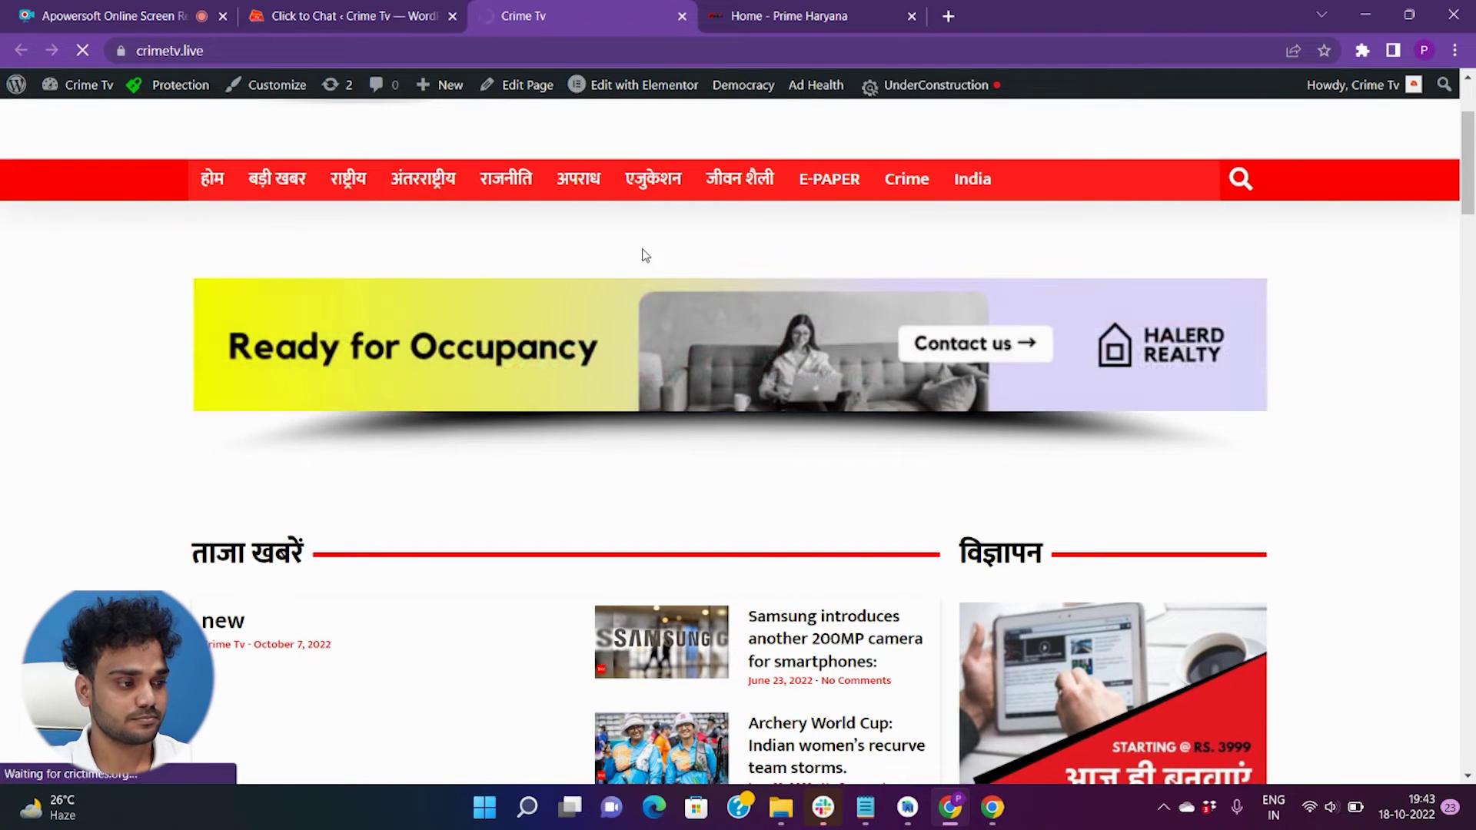
scroll(653, 266, down, 5)
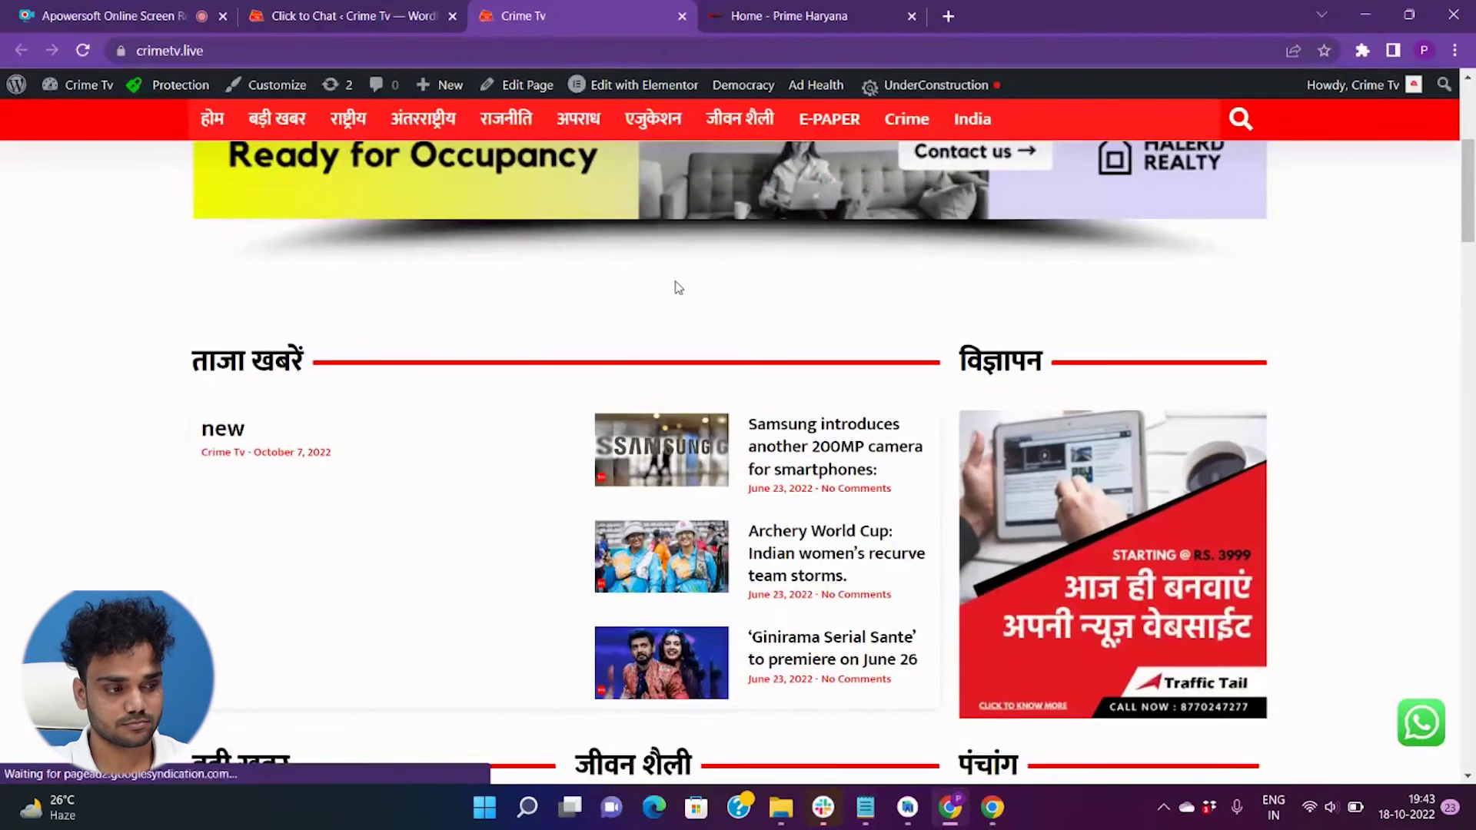